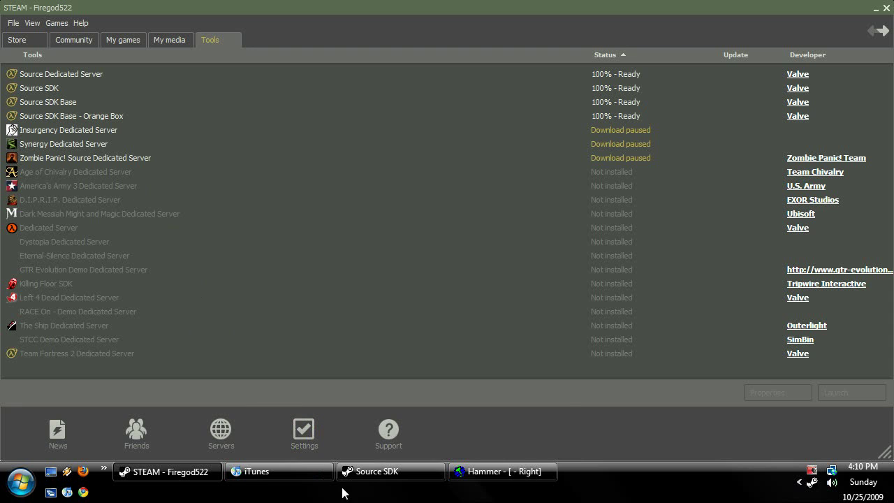
Step: Check the engine version in the Source SDK launcher and switch to the Hammer editor
click(360, 472)
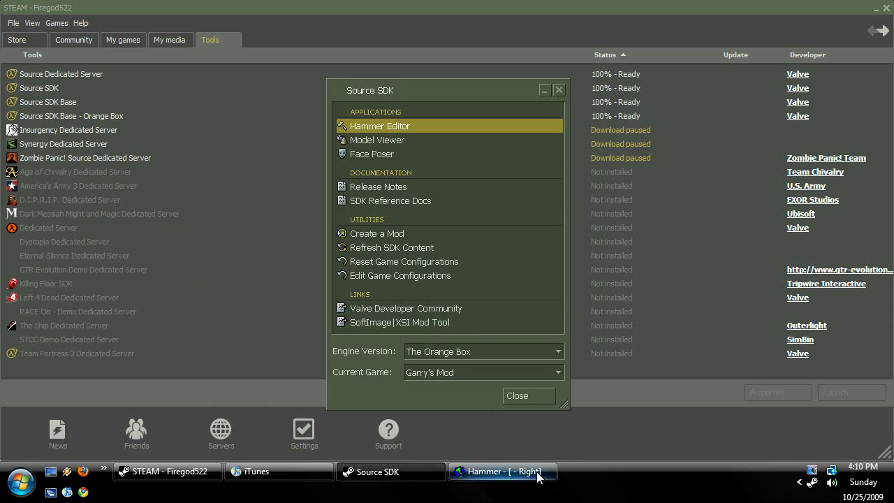
mouse_move(529, 471)
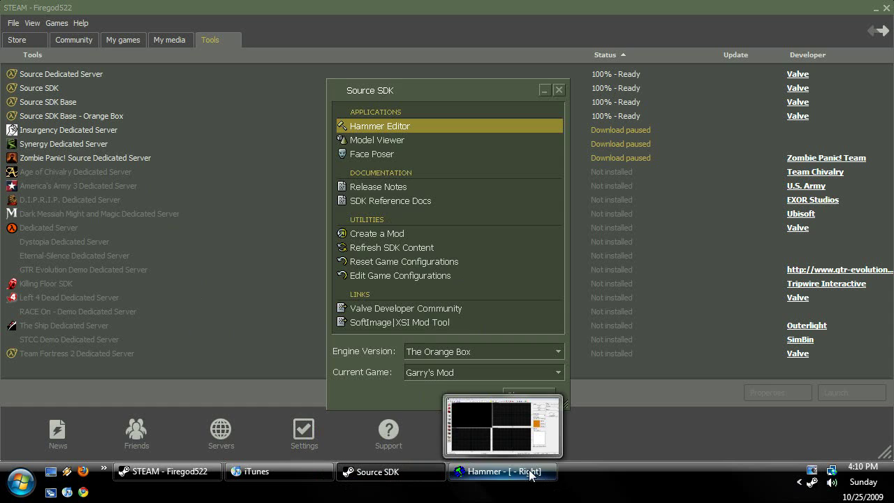
click(427, 349)
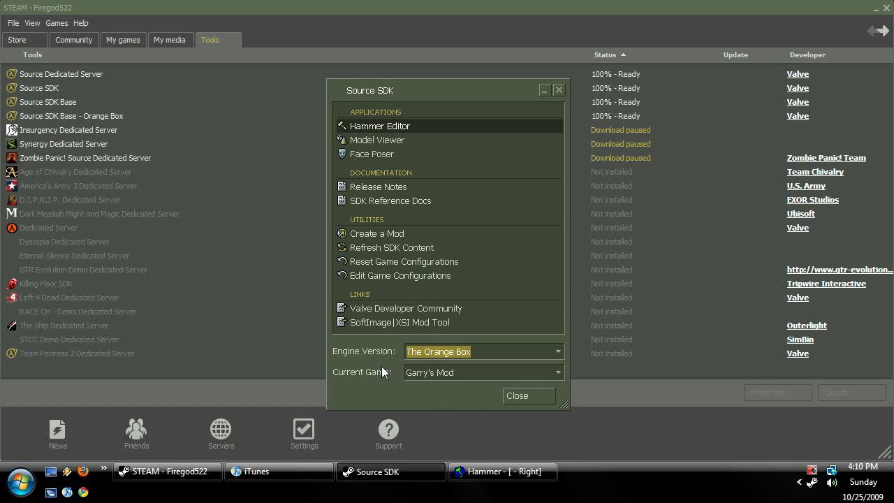
click(505, 472)
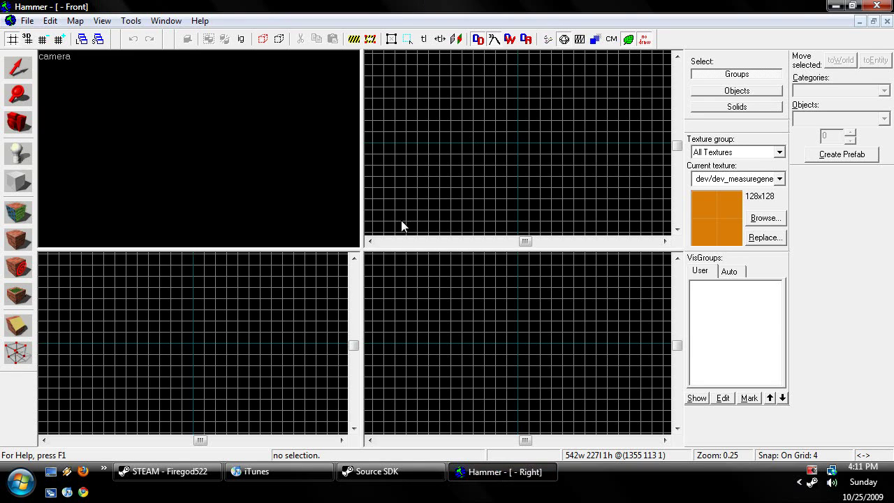
Step: Create a block about 492 units wide, 116 long and 388 high near the origin of the grid
click(18, 180)
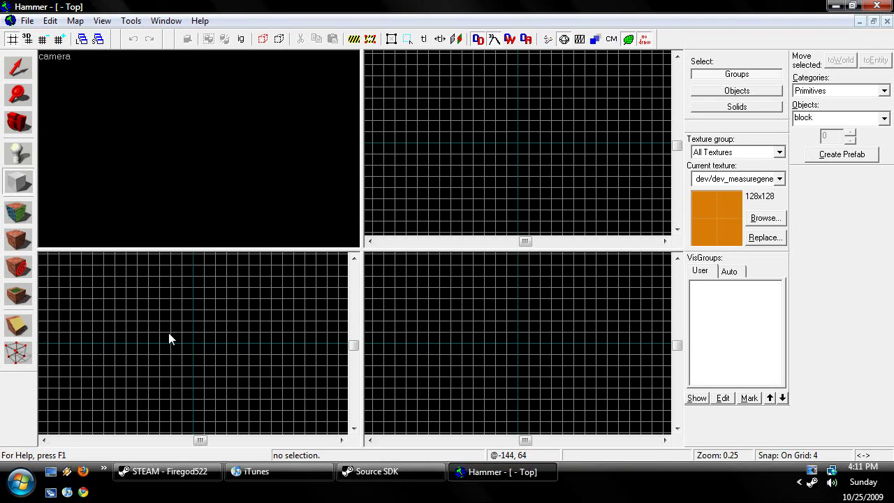
drag(169, 332, 222, 349)
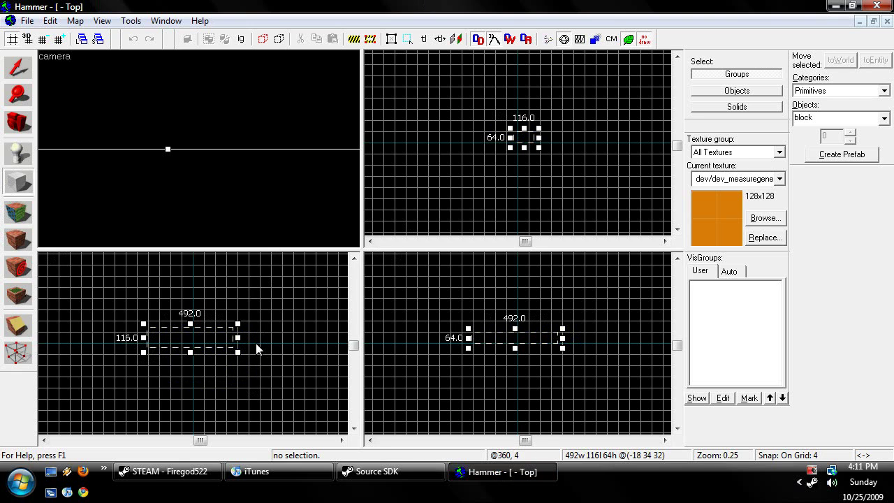
key(s)
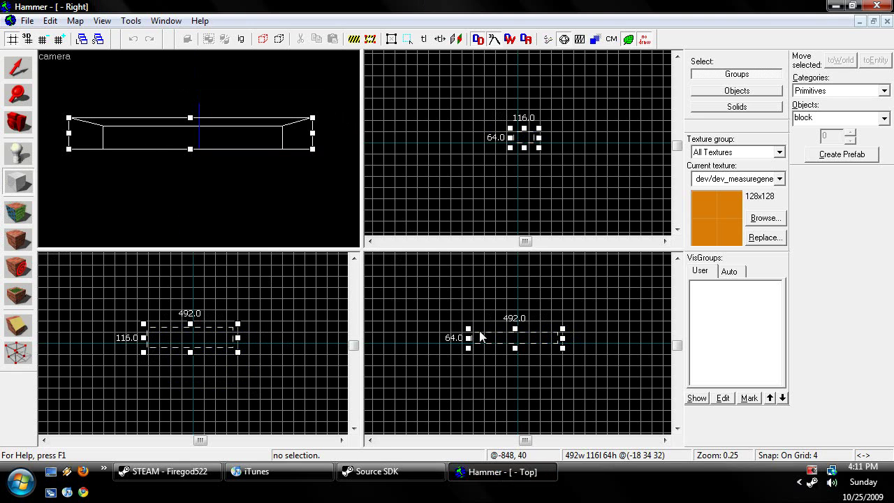
drag(524, 127, 524, 93)
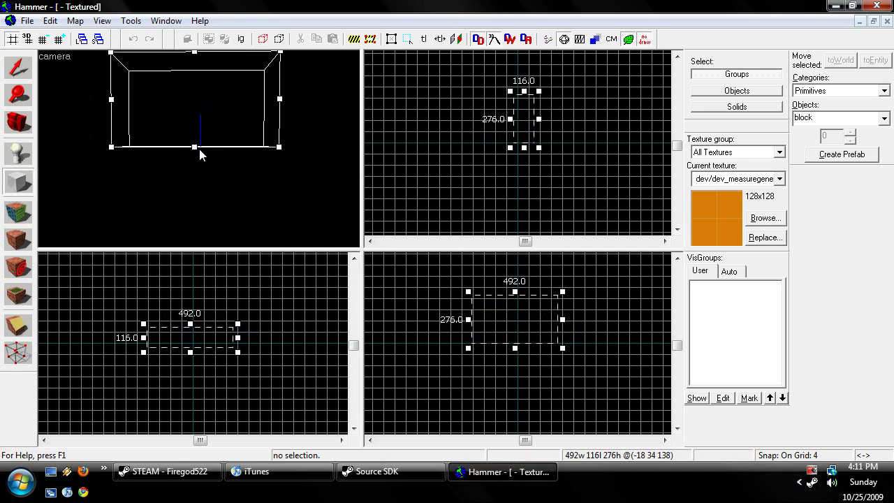
drag(523, 90, 523, 76)
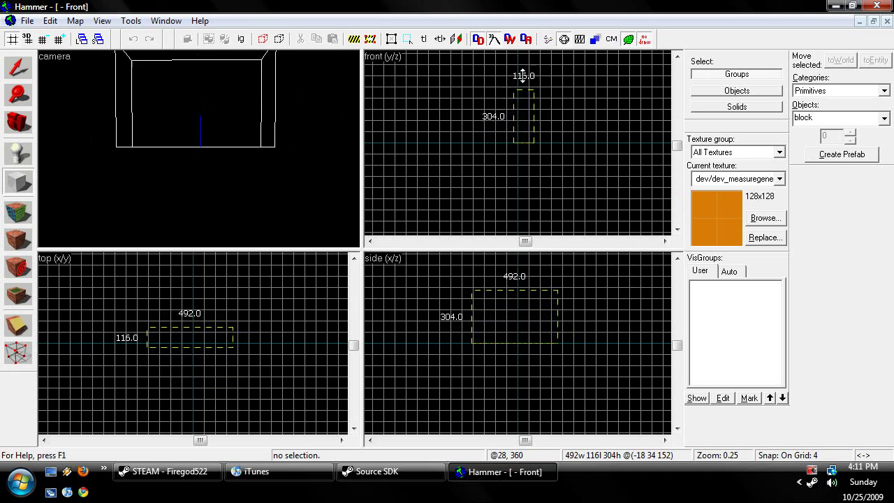
key(Return)
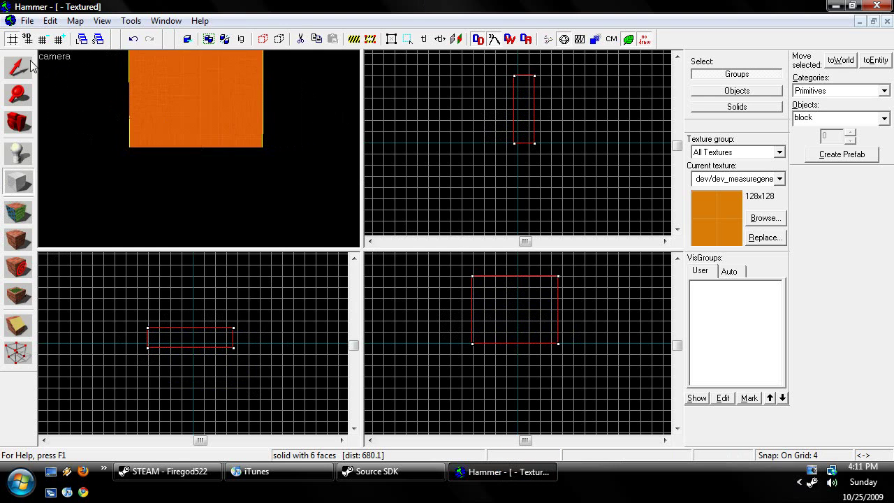
Step: Place a straight clipping line across the block's short side in the top view at about x = -128
click(27, 65)
key(z)
key(w)
key(z)
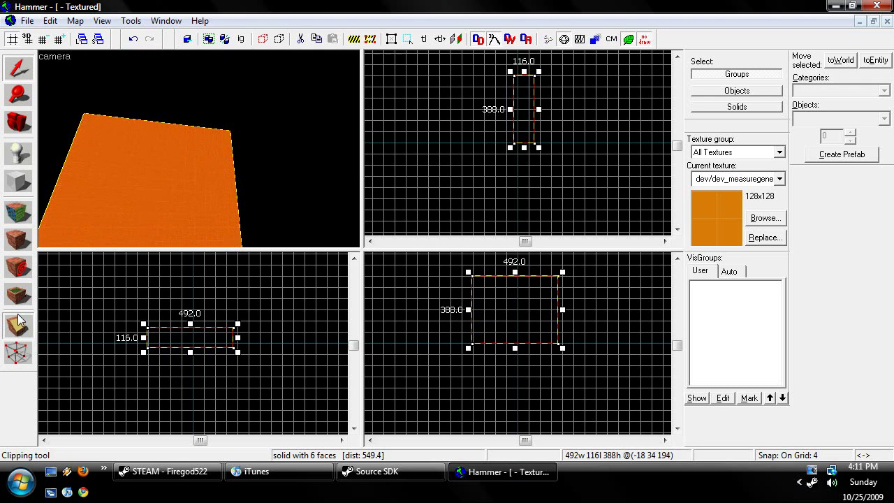
click(18, 323)
scroll(178, 328, up, 2)
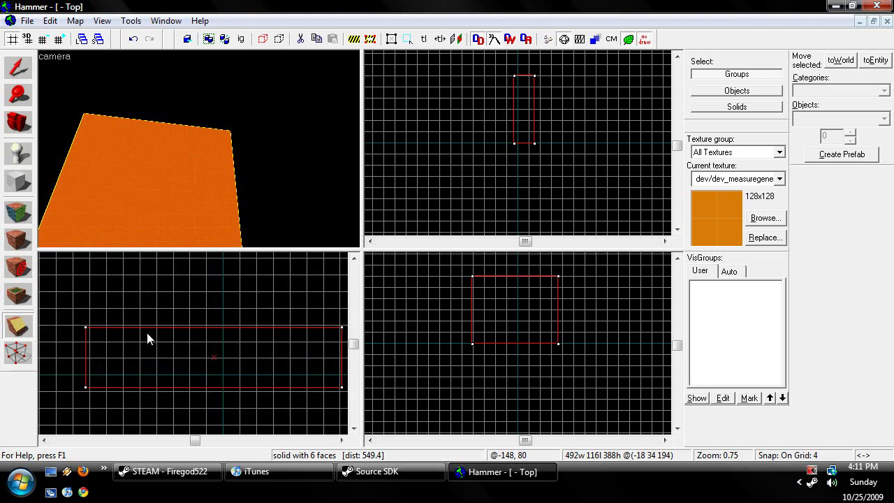
scroll(147, 333, up, 1)
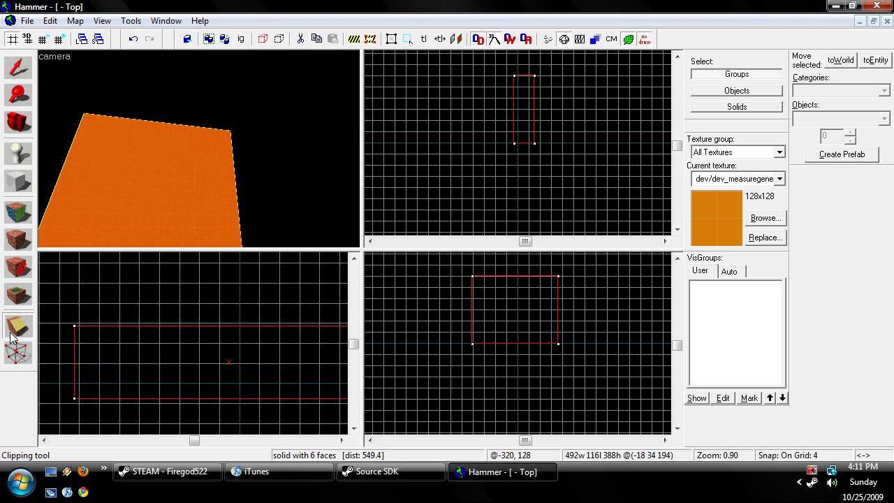
scroll(146, 333, up, 5)
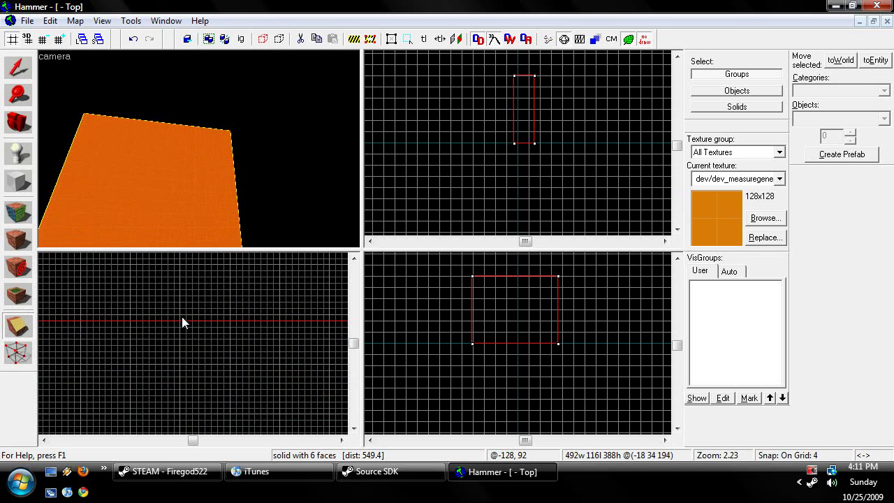
drag(180, 322, 162, 392)
scroll(182, 347, down, 8)
scroll(197, 389, up, 5)
scroll(166, 376, up, 4)
scroll(166, 375, down, 3)
key(Return)
scroll(167, 376, down, 6)
scroll(168, 335, up, 10)
scroll(166, 335, down, 7)
scroll(167, 335, down, 1)
scroll(172, 386, up, 4)
scroll(163, 392, down, 4)
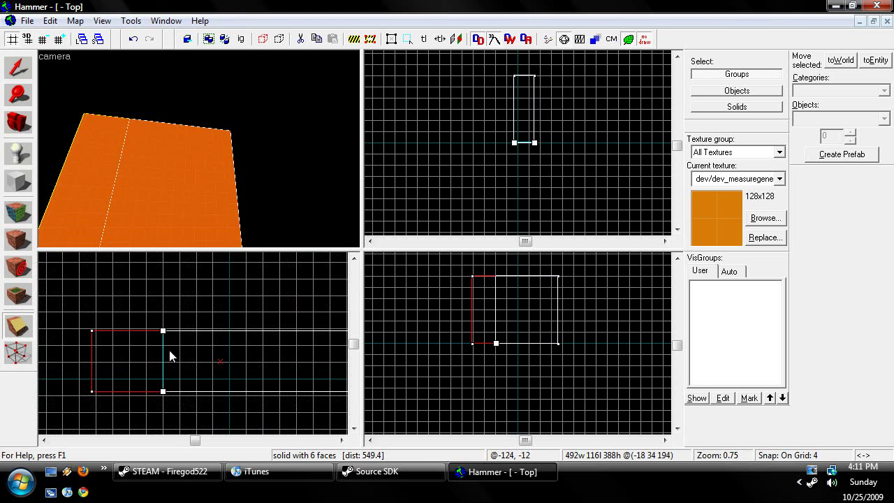
Step: Cut away the block's smaller left section along the clipping line and undo the cut
key(z)
key(s)
key(w)
key(z)
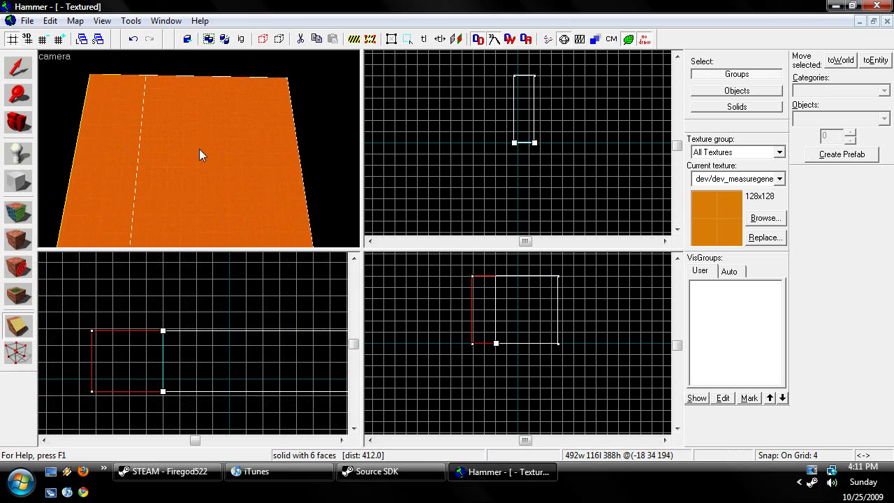
key(s)
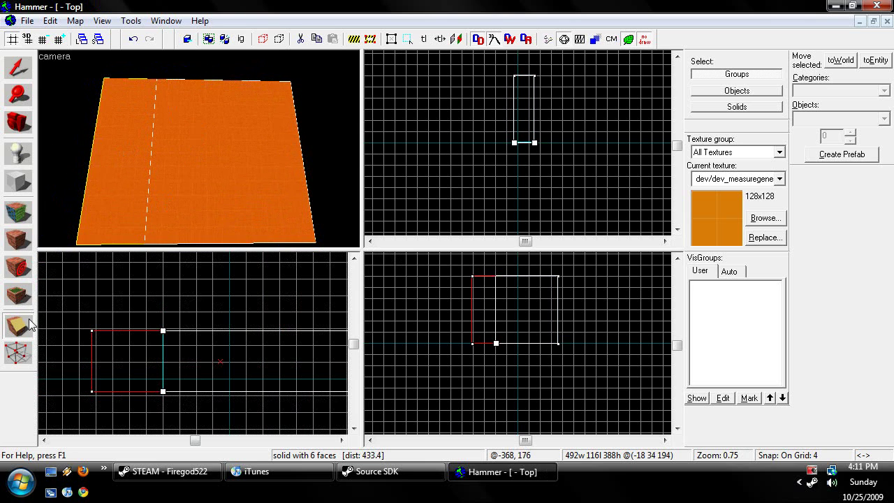
scroll(187, 377, down, 3)
scroll(243, 360, up, 1)
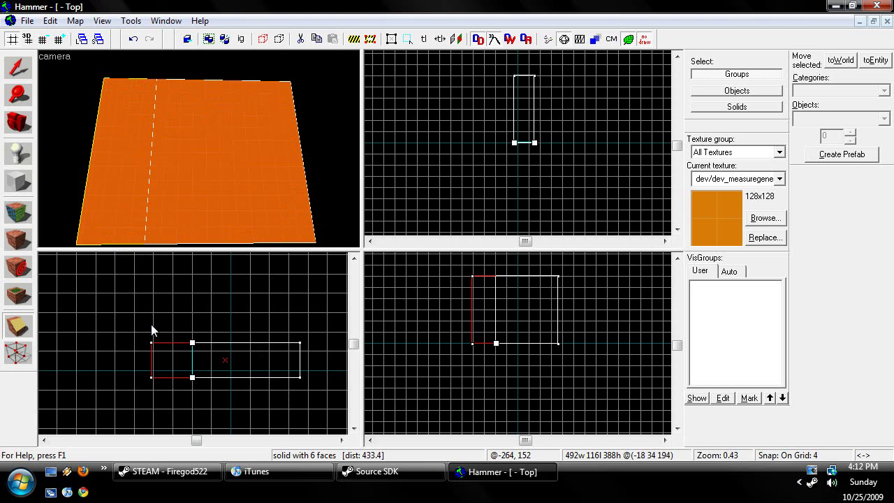
key(Return)
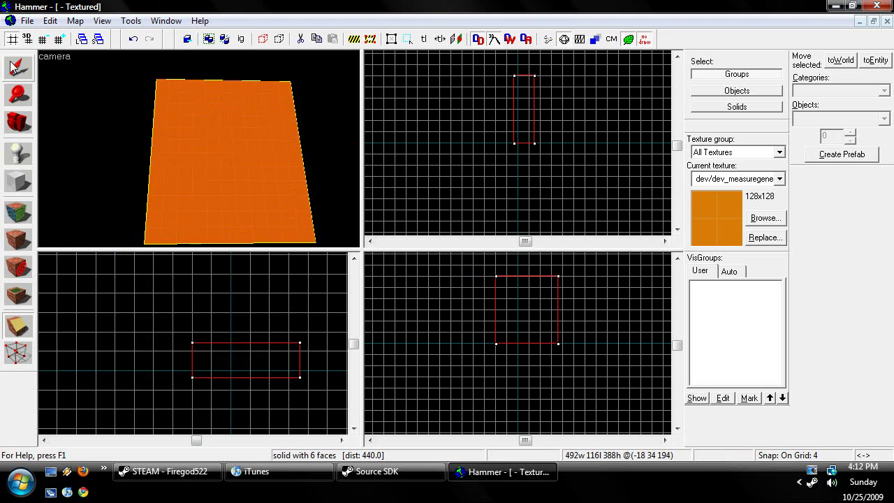
click(18, 69)
key(ctrl+z)
Step: Draw the clipping line across the restored block again, about 136 units from its left end in the top view
click(144, 201)
key(shift+b)
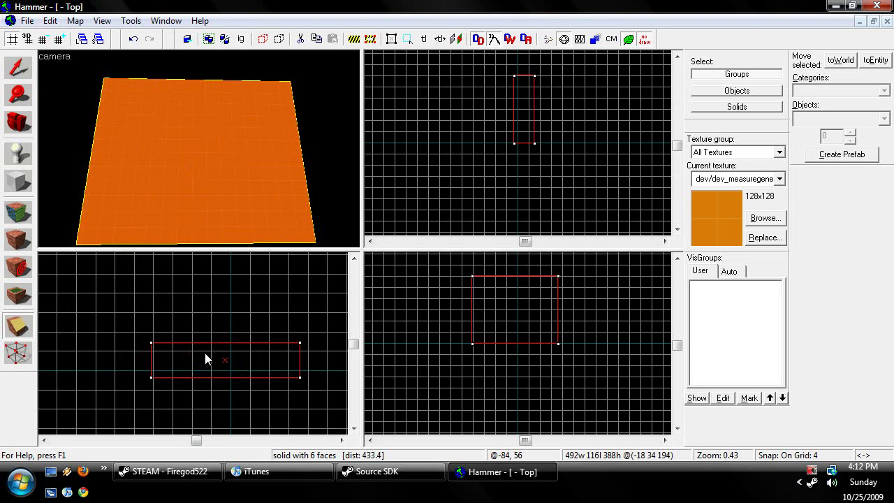
scroll(181, 342, up, 4)
drag(187, 329, 186, 368)
scroll(185, 365, down, 4)
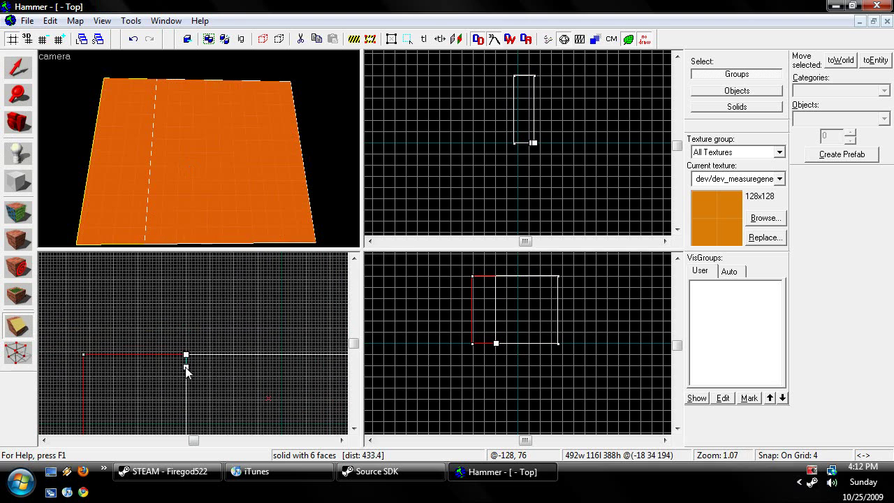
scroll(186, 364, down, 1)
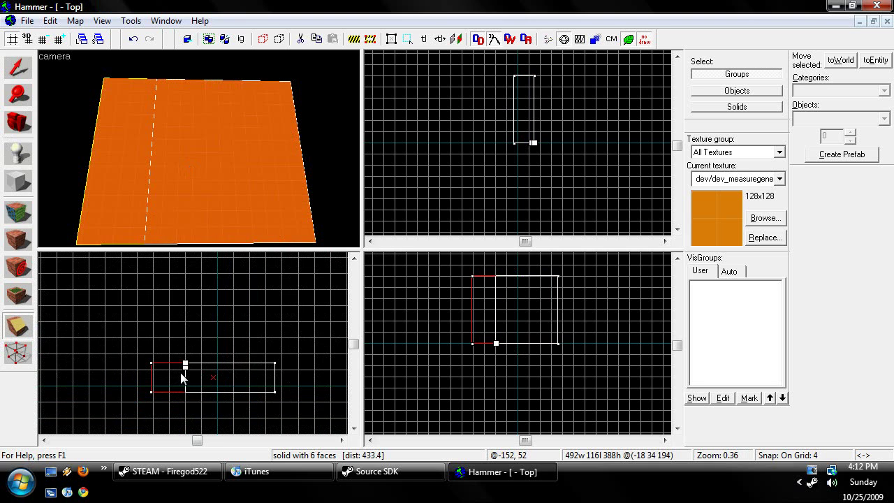
scroll(185, 365, up, 11)
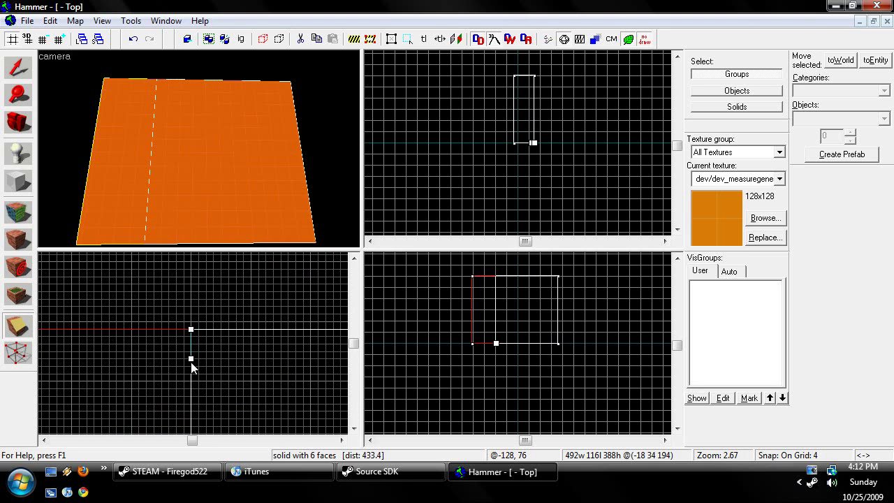
drag(192, 358, 189, 336)
scroll(209, 347, down, 10)
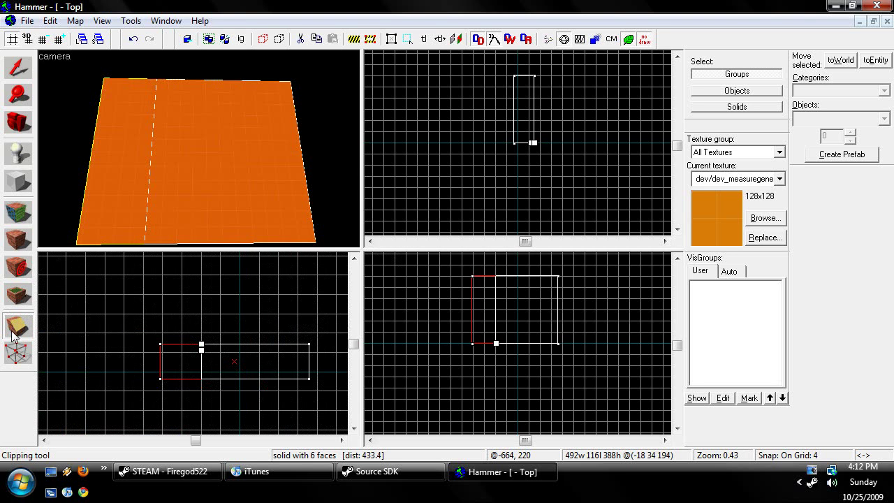
Step: Cycle through the clipping modes to examine which side of the block each one keeps
click(17, 336)
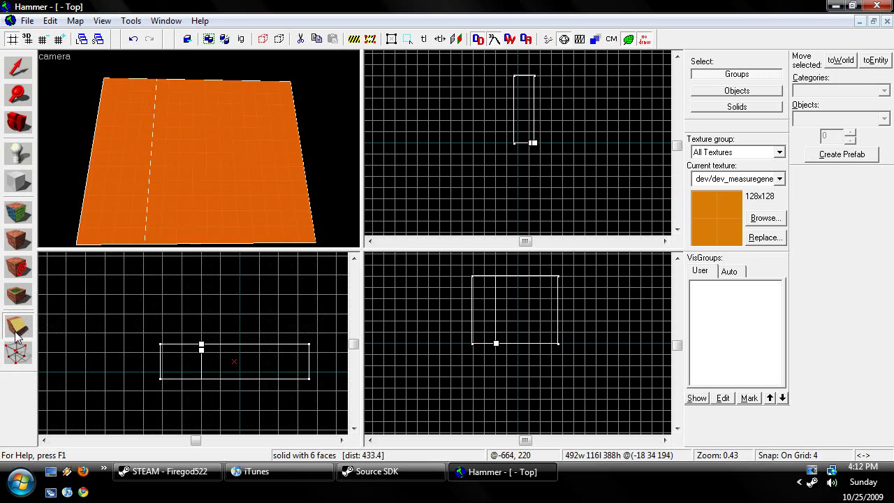
click(17, 336)
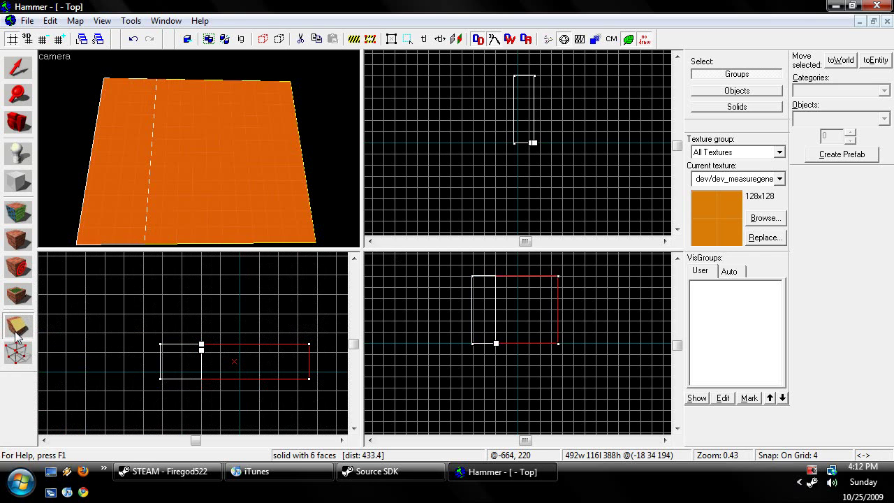
click(17, 336)
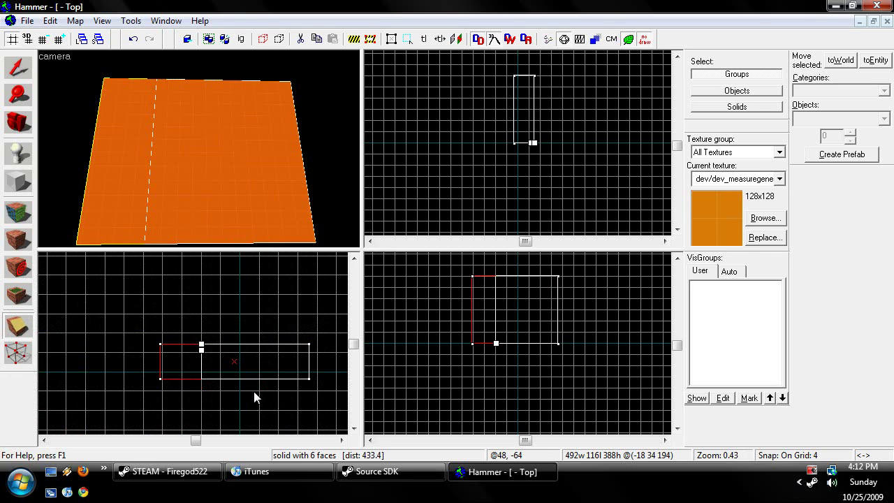
key(shift+x)
key(shift+x)
key(shift+x)
key(shift+x)
key(shift+x)
key(shift+x)
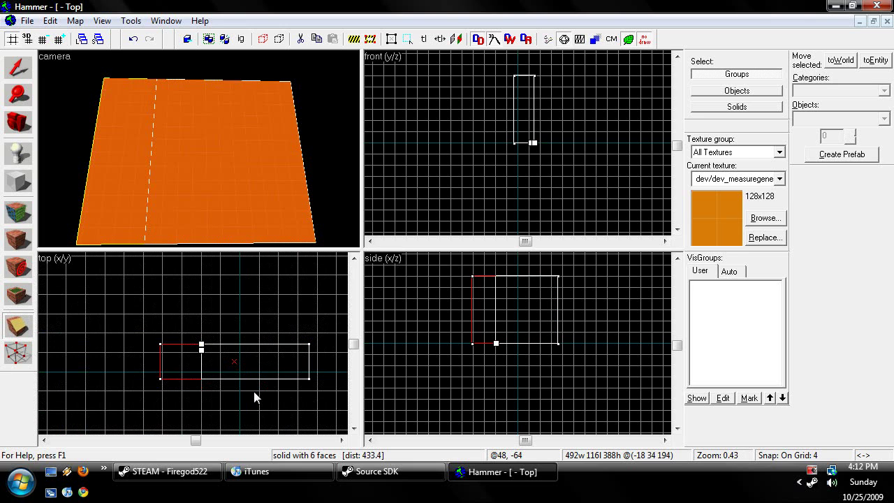
key(shift+x)
key(shift+x)
key(shift+x)
key(shift+x)
key(shift+x)
key(shift+x)
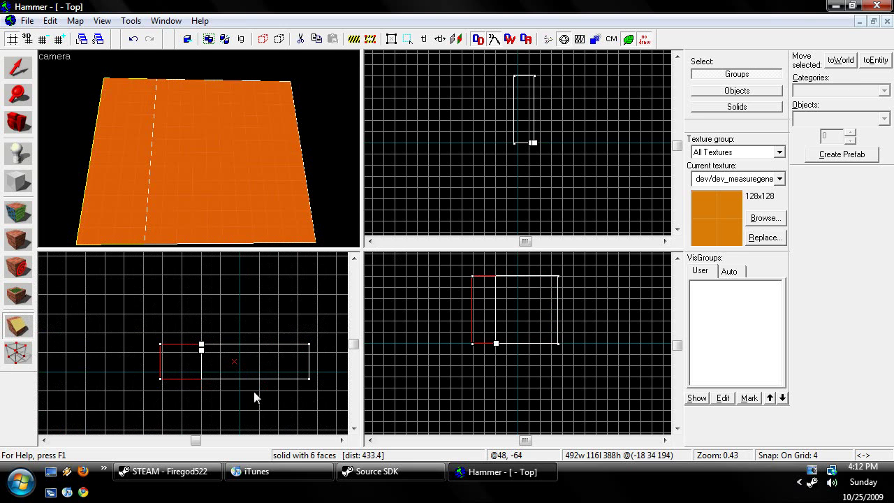
Step: Set the clipping mode to keep both sides and split the block along the line
click(17, 326)
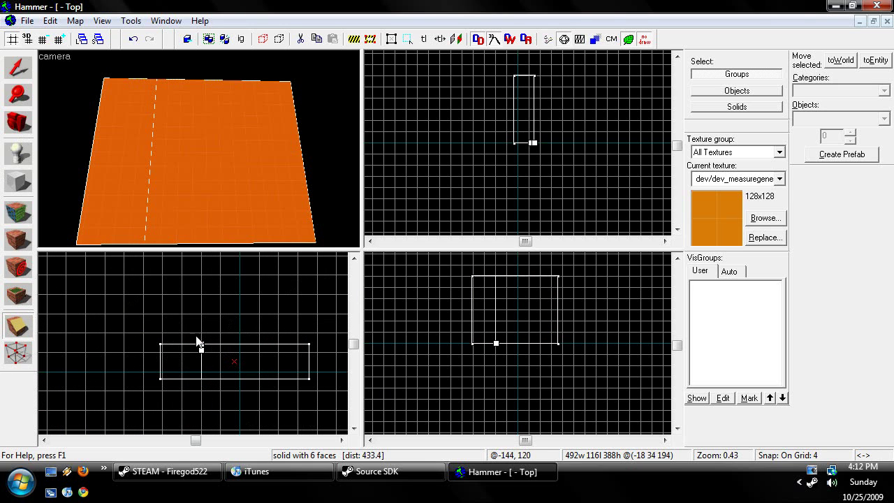
key(Return)
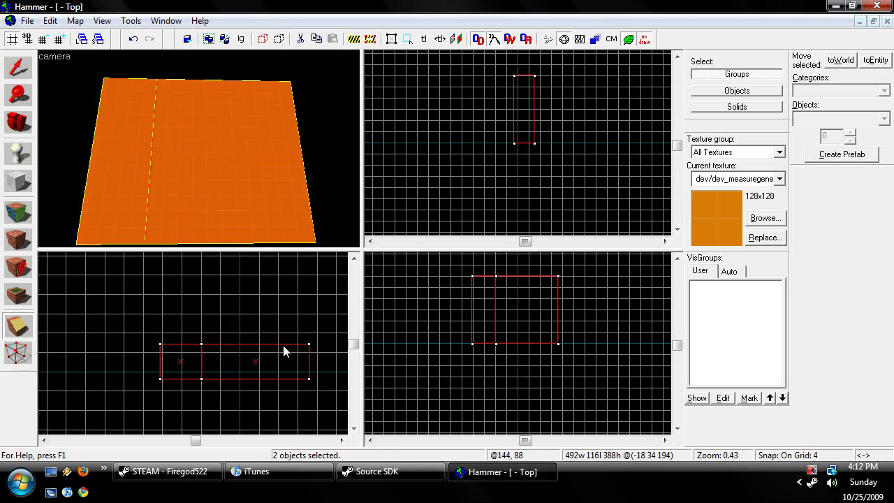
Step: Split the block a second time, parallel to the first cut and about 264 units to its right, keeping both sides
mouse_move(280, 345)
mouse_down()
mouse_move(281, 359)
mouse_move(282, 341)
mouse_up()
scroll(282, 357, up, 8)
scroll(301, 333, down, 8)
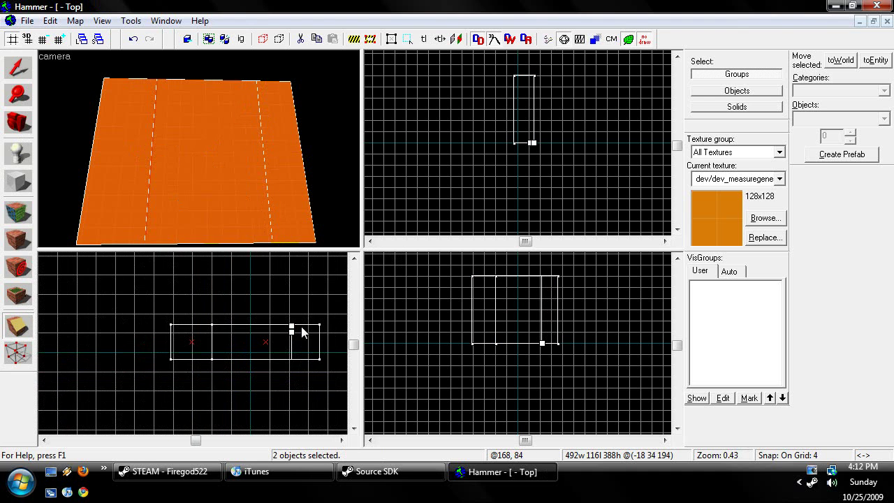
key(Return)
Step: Select the three block sections one by one to check that they are separate solids
click(18, 66)
click(175, 132)
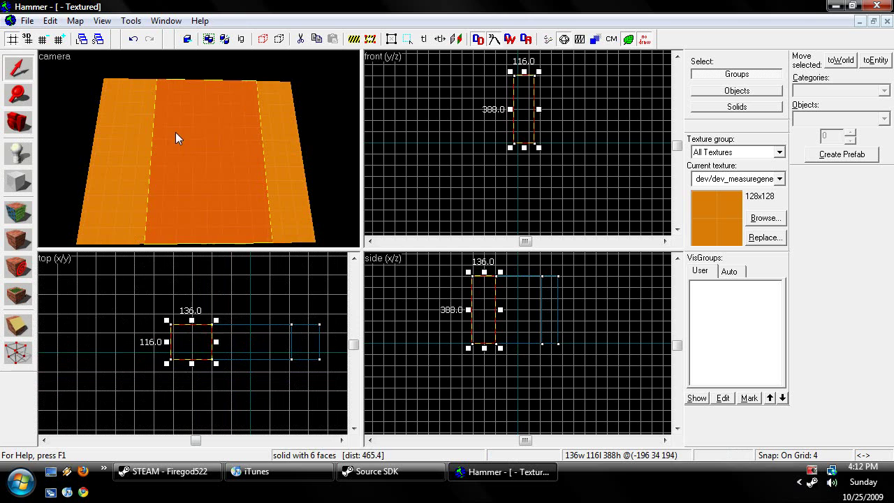
click(322, 139)
click(200, 152)
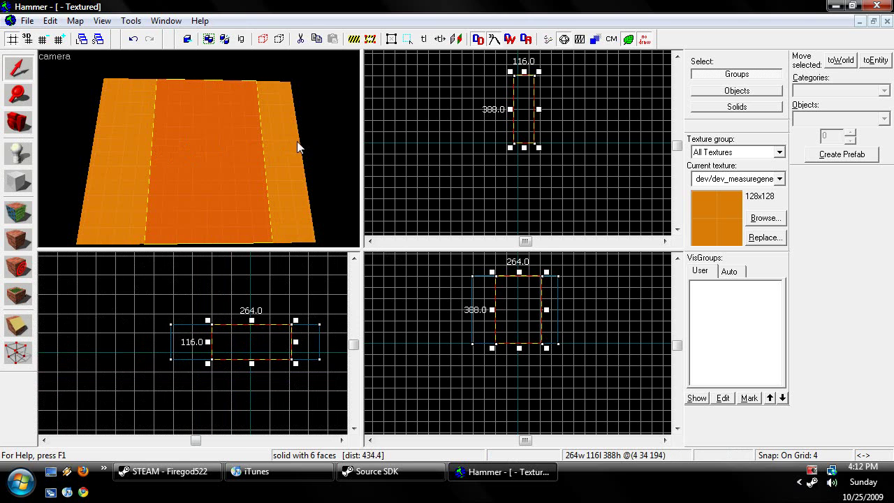
click(296, 141)
click(214, 164)
click(94, 165)
Step: Clip the middle section horizontally across, keeping only its top part, about 100 units high, to open a doorway
click(196, 159)
click(10, 338)
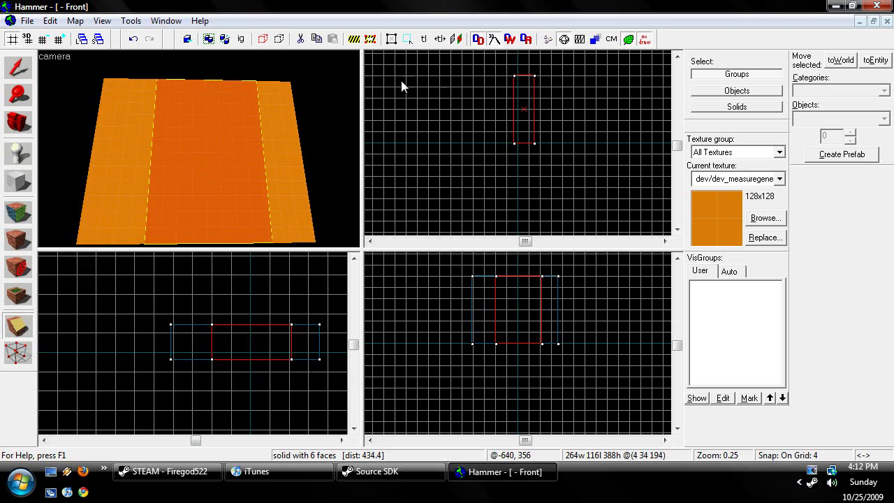
scroll(511, 277, up, 8)
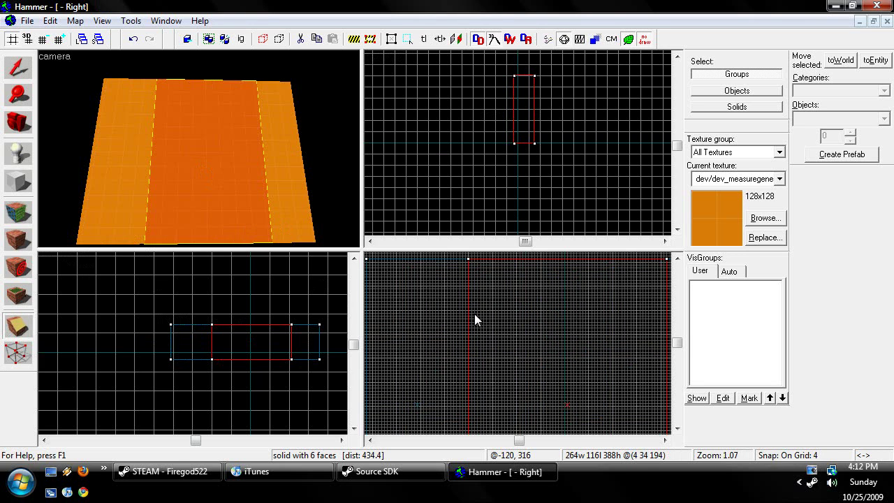
drag(467, 334, 472, 335)
scroll(472, 335, down, 8)
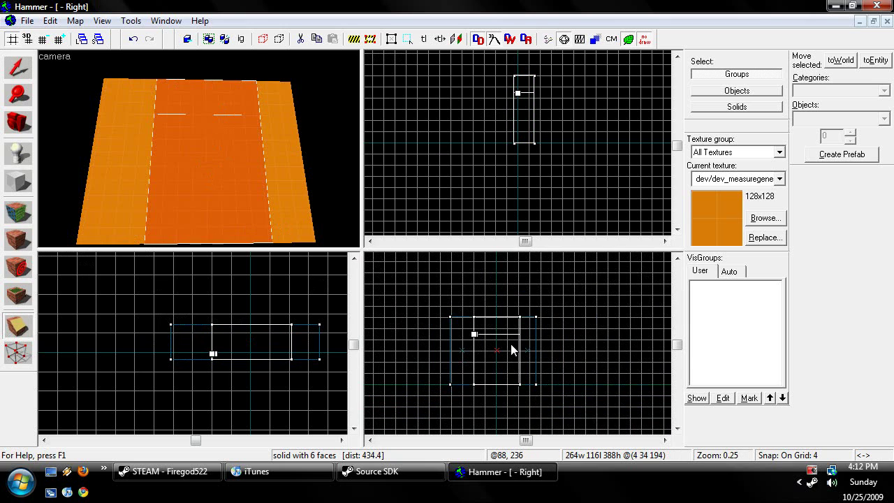
key(shift+x)
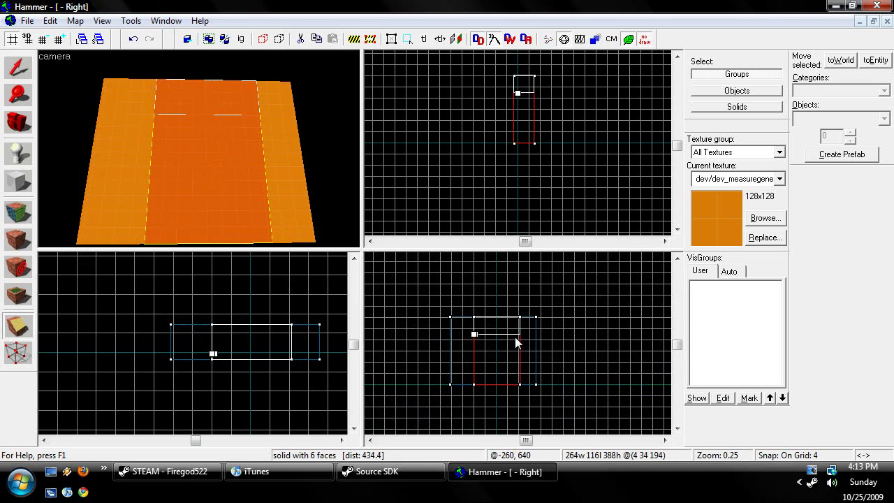
key(Return)
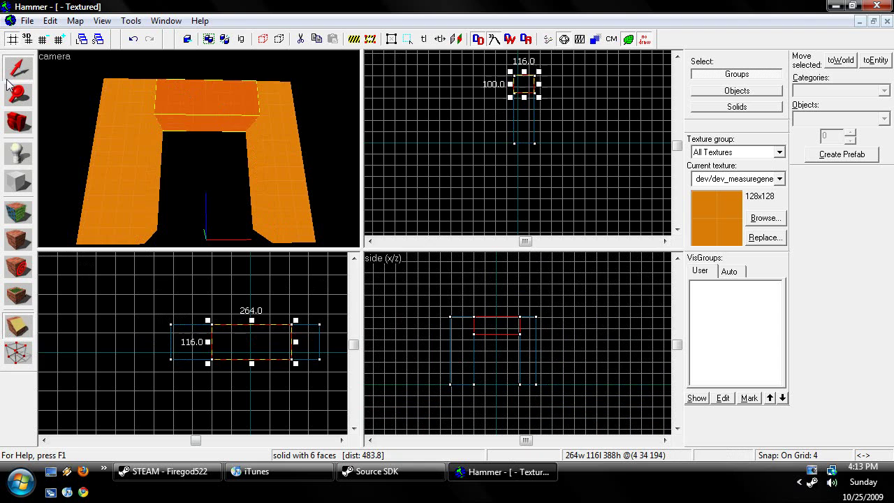
Step: Move the 3D camera around the doorway and select the lintel to examine the clipped shape from both sides
click(180, 168)
key(z)
key(w)
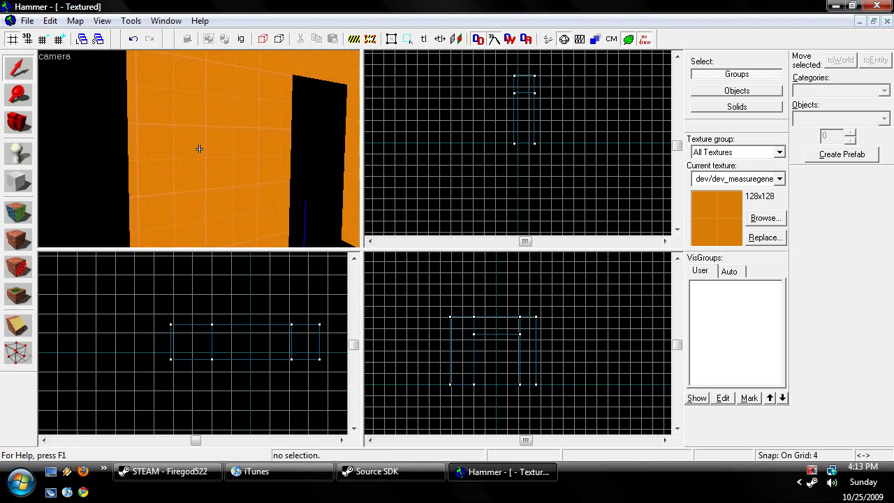
key(s)
key(z)
key(s)
click(189, 102)
key(z)
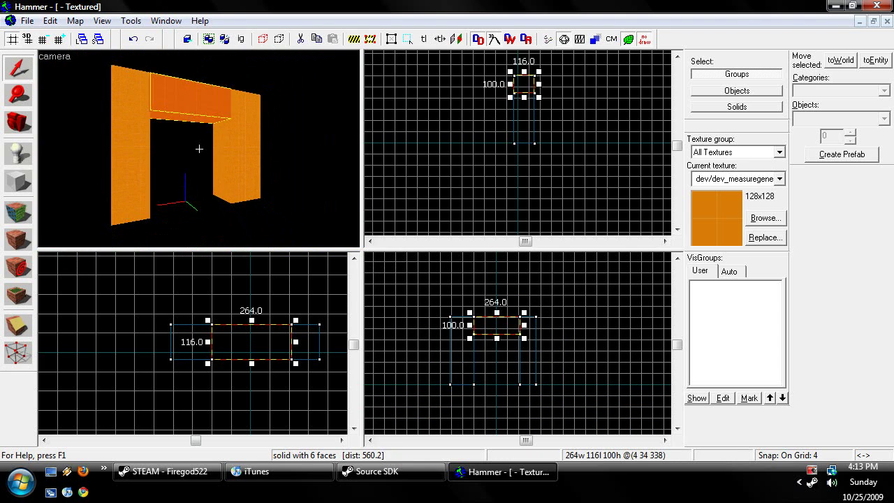
key(w)
key(s)
key(z)
click(193, 152)
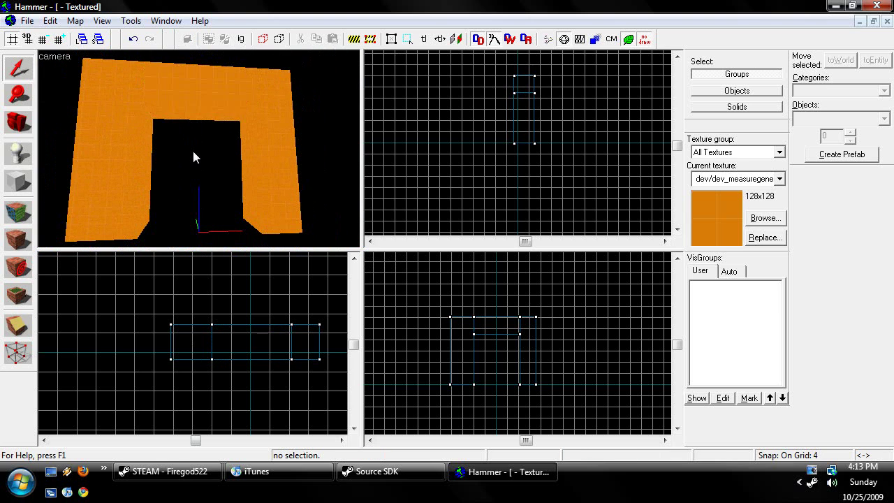
Step: Clip the lintel diagonally from its top centre to its lower-left corner, keeping only the part below the line
click(180, 103)
click(18, 325)
scroll(491, 321, up, 7)
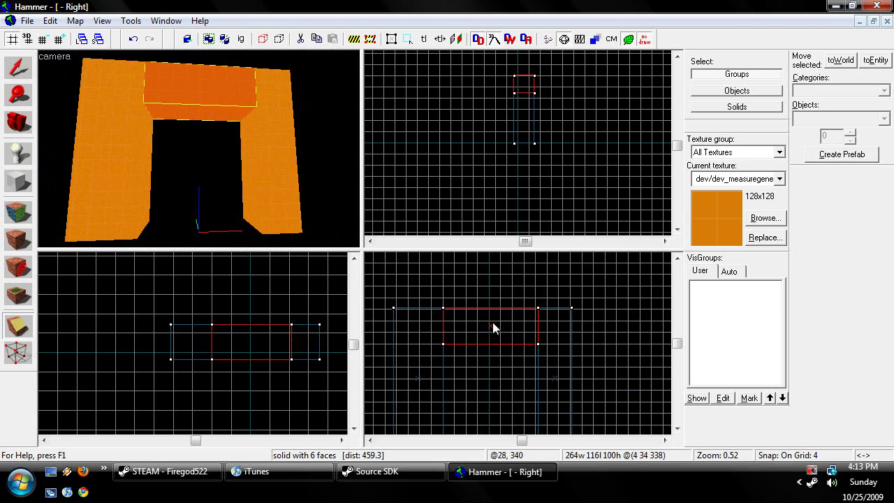
mouse_move(484, 285)
mouse_down()
mouse_move(448, 331)
mouse_move(480, 336)
mouse_move(415, 357)
mouse_move(409, 376)
mouse_up()
scroll(506, 318, down, 3)
scroll(420, 347, up, 4)
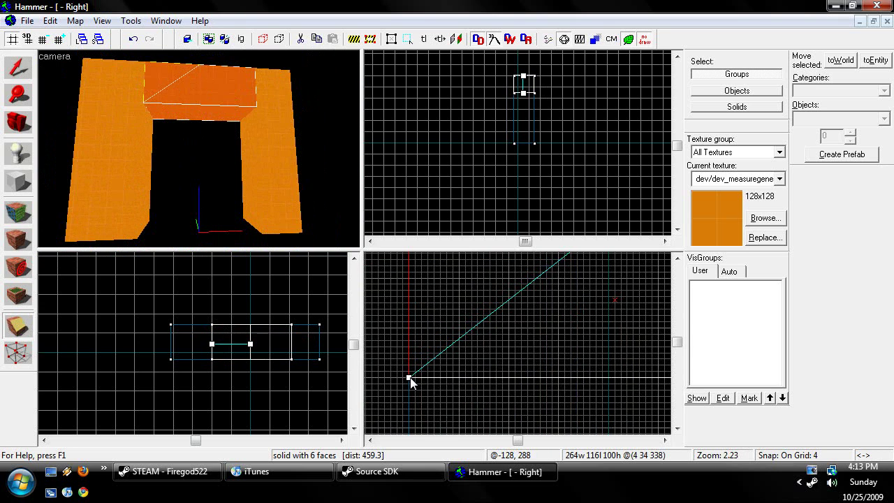
key(Return)
Step: Clip the lintel's upper-right corner along the mirrored diagonal, then undo both corner cuts and reselect the full lintel
scroll(496, 334, down, 5)
scroll(496, 339, up, 4)
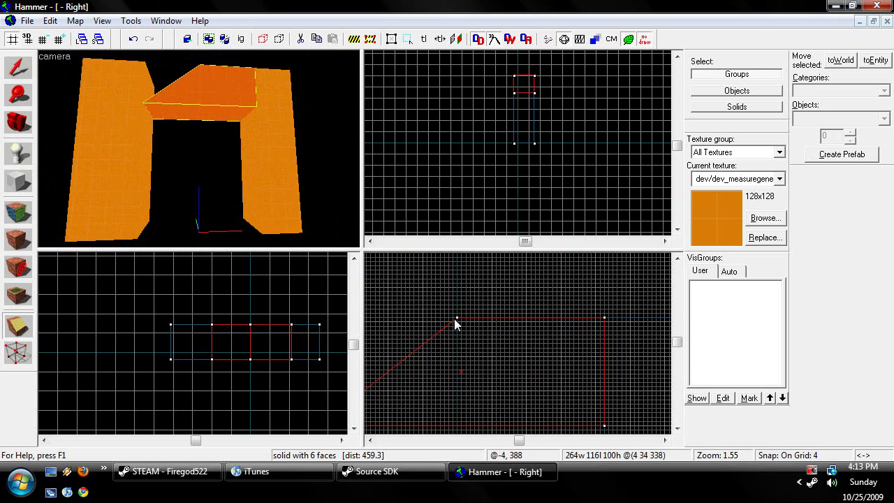
mouse_move(455, 319)
mouse_down()
mouse_move(606, 419)
mouse_move(604, 427)
mouse_up()
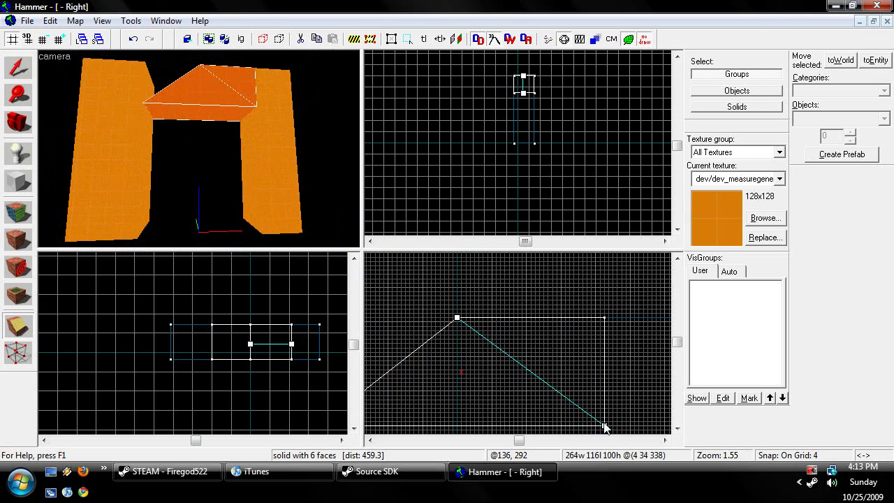
key(shift+x)
key(shift+x)
scroll(578, 357, down, 3)
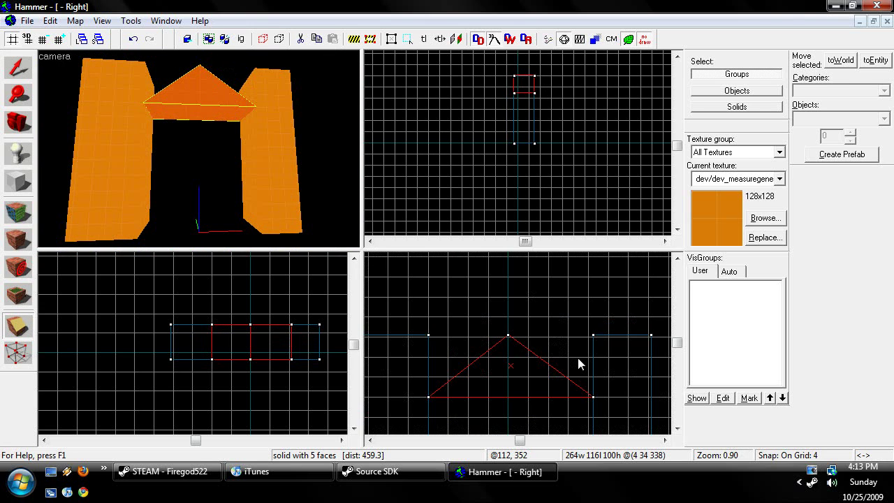
key(Return)
click(19, 67)
click(186, 87)
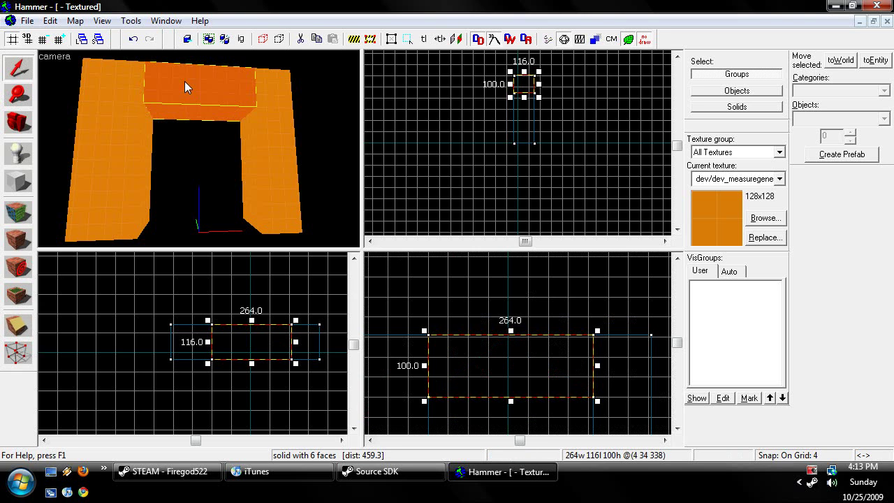
Step: Split the lintel diagonally from its lower-left corner to its top centre, keeping both sides
click(18, 325)
drag(428, 398, 514, 332)
scroll(461, 370, up, 4)
scroll(518, 326, down, 3)
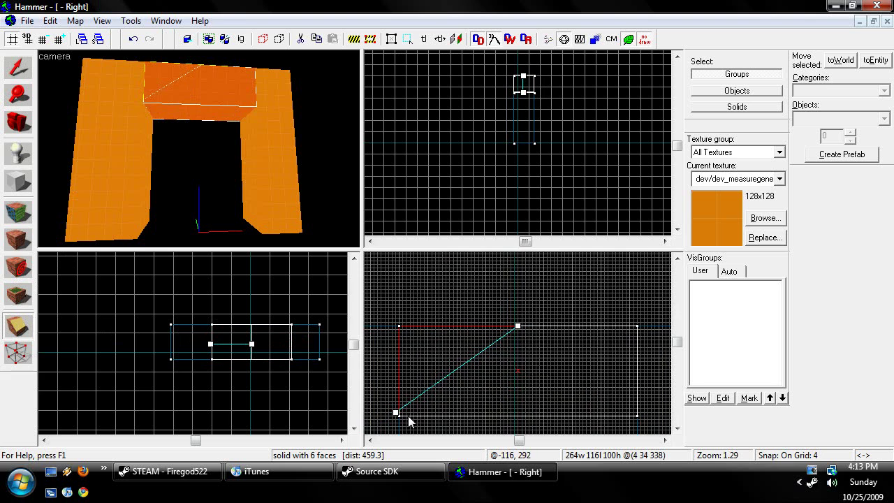
scroll(403, 410, up, 6)
drag(409, 396, 417, 406)
scroll(419, 406, down, 10)
scroll(458, 384, up, 5)
scroll(466, 349, up, 4)
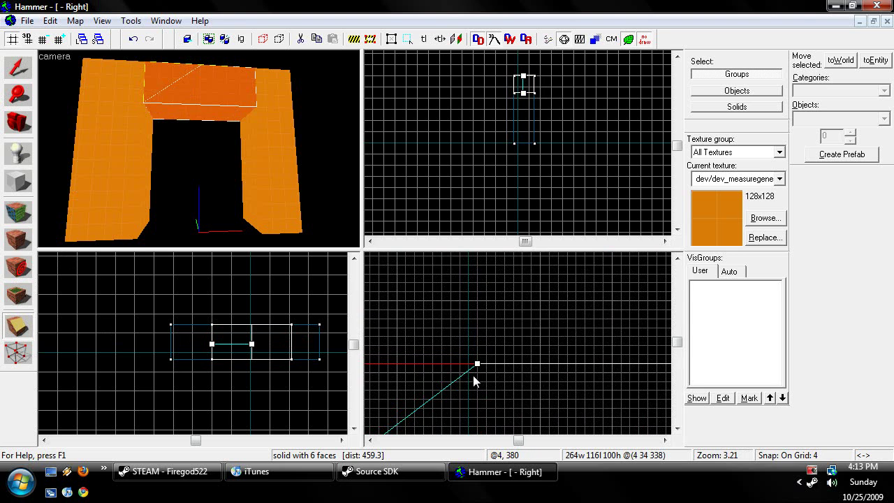
scroll(476, 300, down, 10)
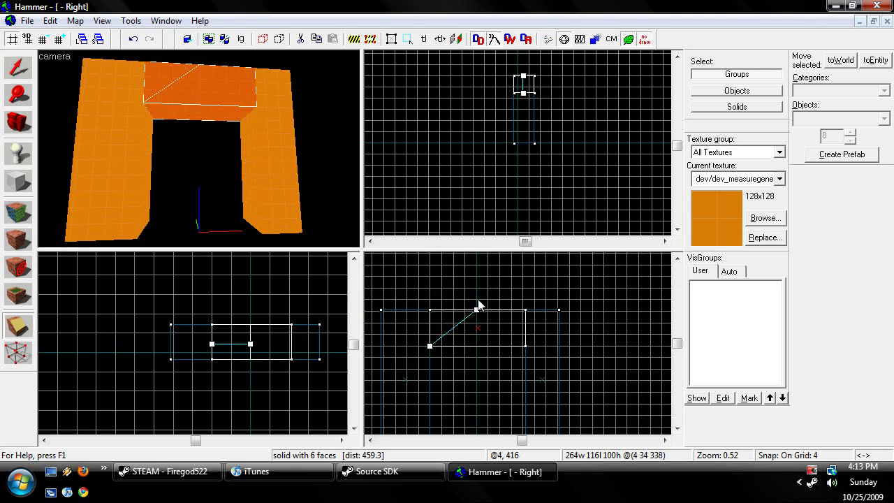
key(Return)
Step: Split the lintel diagonally from its top centre to its lower-right corner, keeping both sides
scroll(477, 306, up, 9)
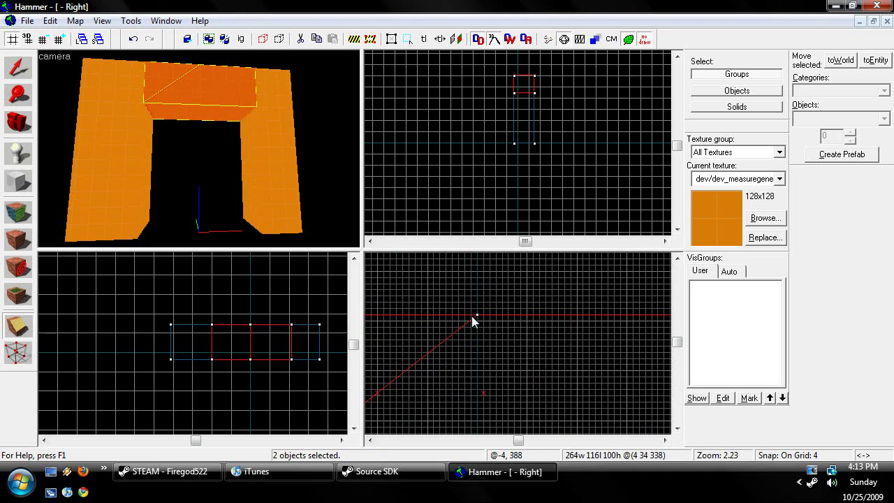
mouse_move(479, 317)
mouse_down()
mouse_move(507, 348)
mouse_move(456, 325)
mouse_move(582, 399)
mouse_move(563, 395)
mouse_up()
scroll(457, 324, down, 5)
scroll(581, 398, up, 2)
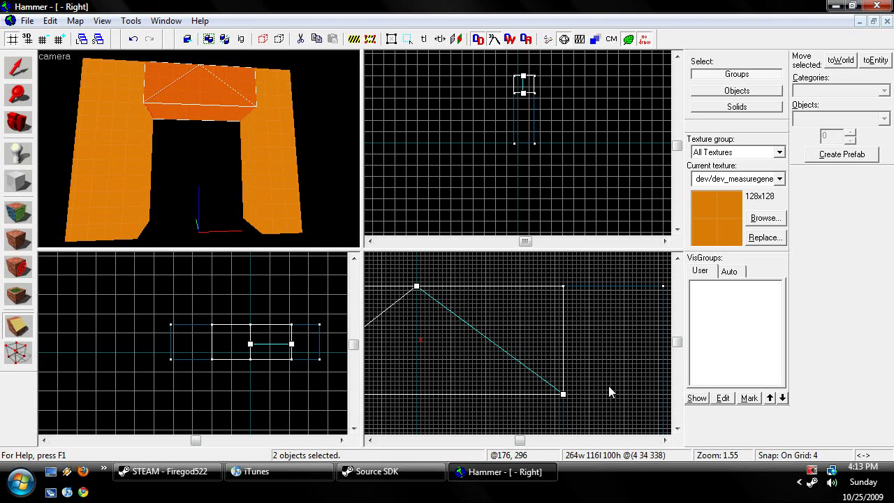
key(Return)
Step: Delete the triangular piece beneath the two diagonal cuts and select both remaining corner pieces
click(19, 67)
click(214, 119)
click(207, 110)
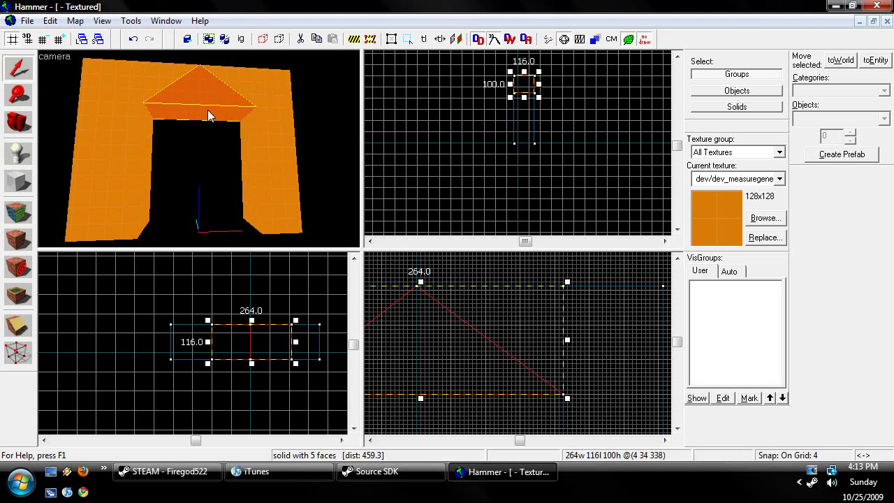
key(Delete)
click(157, 89)
ctrl+click(225, 89)
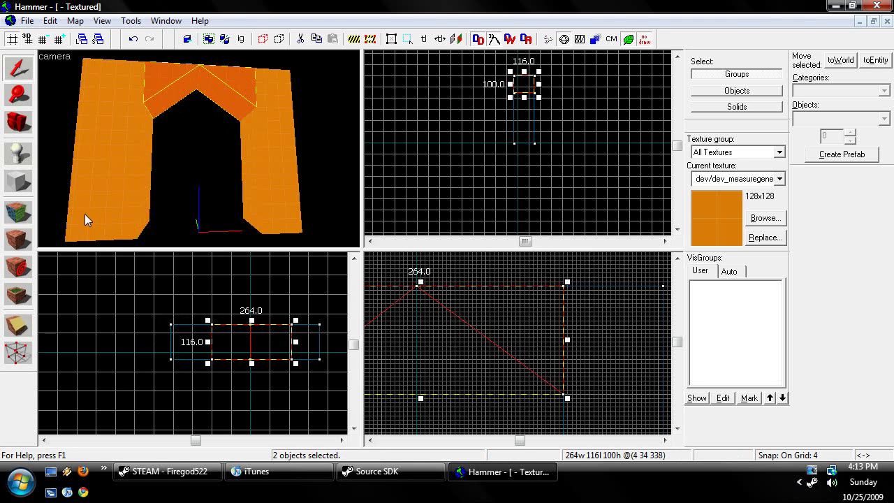
click(18, 325)
scroll(499, 345, up, 6)
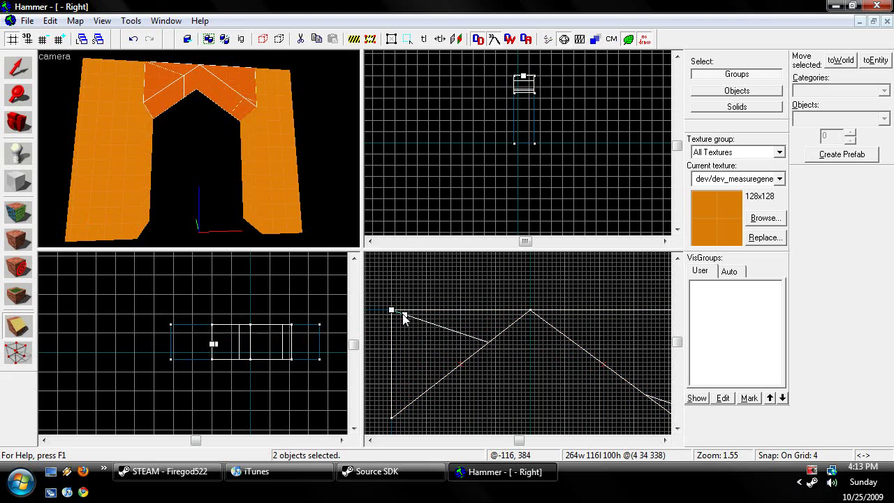
scroll(403, 318, up, 3)
scroll(388, 317, down, 5)
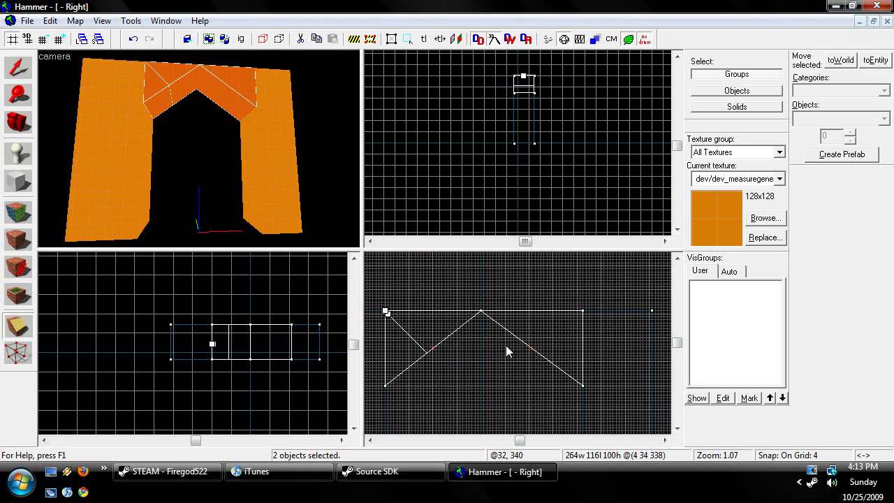
click(19, 68)
Step: Stretch the two corner pieces downward to a height of 116 units and show their vertices
scroll(533, 357, down, 2)
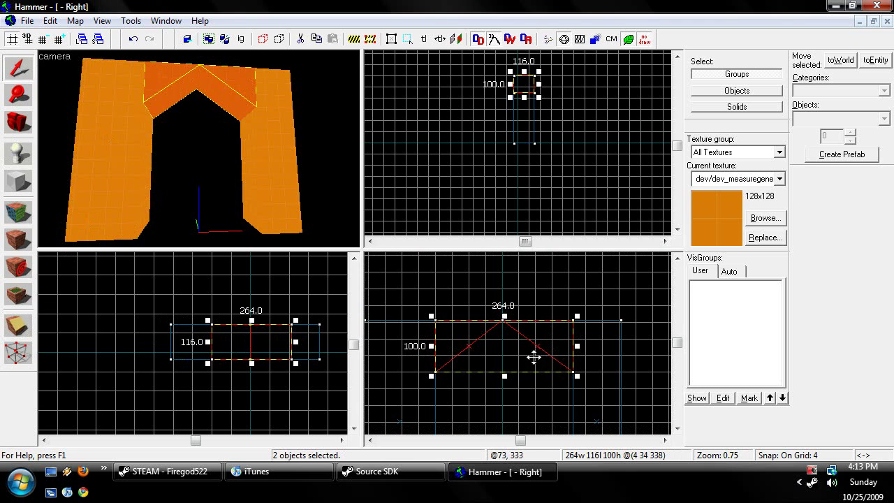
drag(505, 375, 501, 380)
click(18, 352)
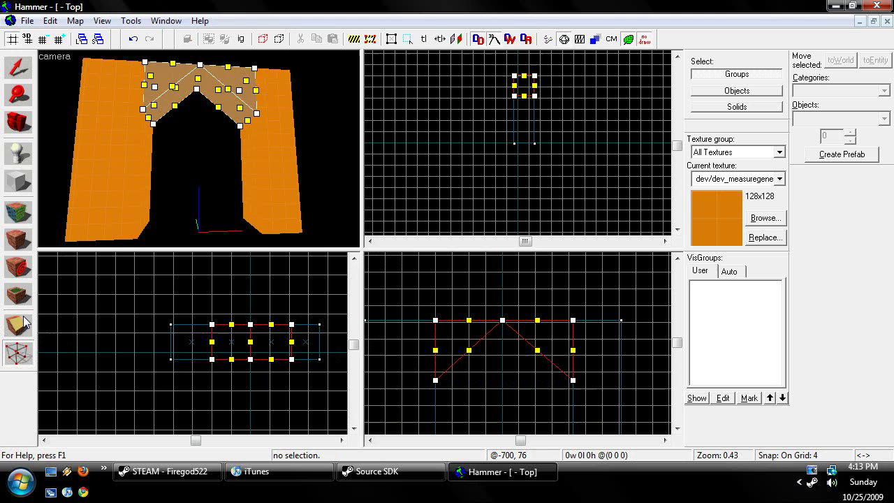
click(19, 324)
scroll(436, 319, up, 10)
drag(444, 320, 529, 377)
scroll(480, 349, down, 4)
scroll(527, 382, up, 4)
scroll(531, 400, up, 3)
scroll(535, 398, down, 16)
scroll(535, 431, up, 9)
scroll(528, 389, up, 4)
scroll(541, 386, down, 14)
scroll(494, 314, up, 6)
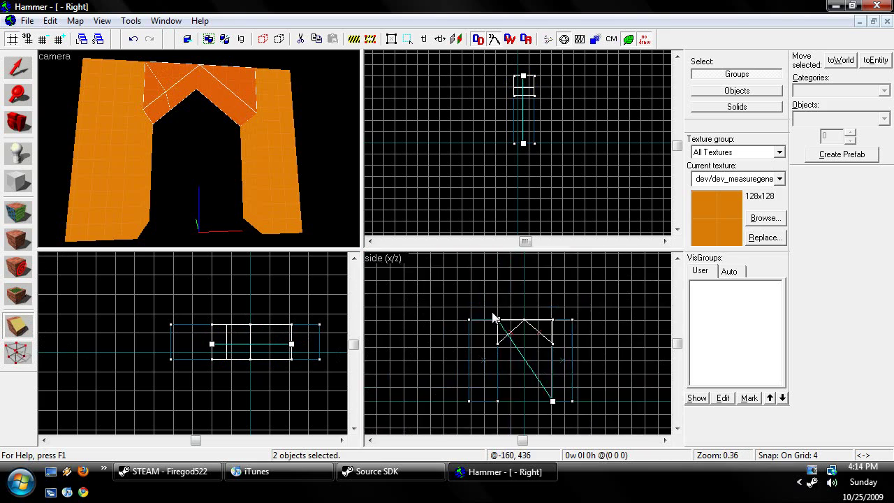
scroll(536, 336, up, 2)
scroll(123, 137, down, 1)
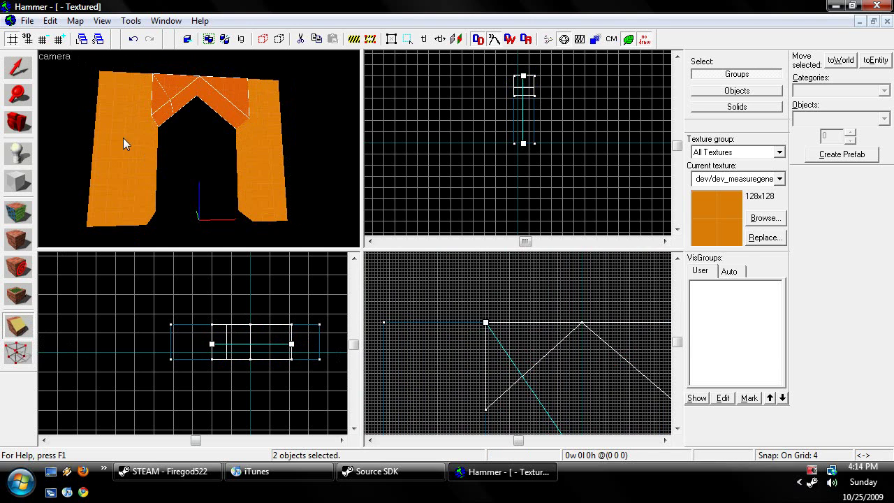
click(22, 68)
scroll(395, 227, down, 1)
key(Escape)
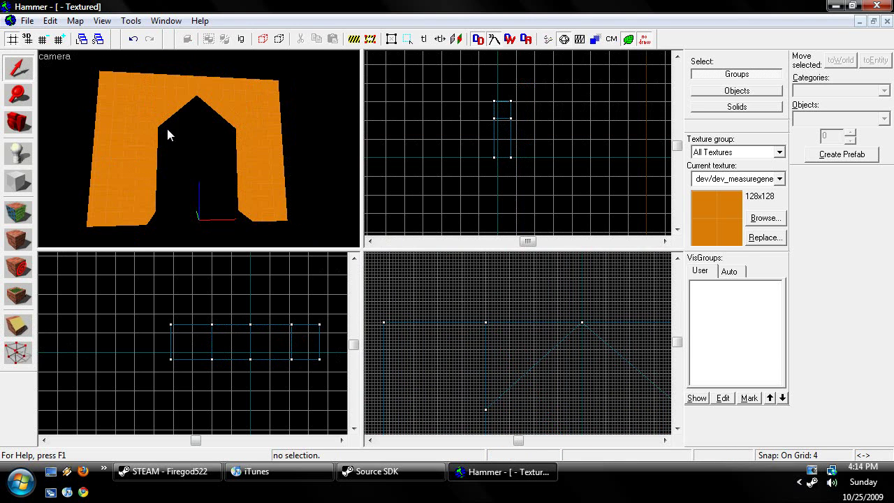
Step: Select the pillars and corner pieces together, adding one at a time, to check the four solids of the arch
click(161, 99)
key(Escape)
click(218, 86)
click(166, 108)
ctrl+click(144, 107)
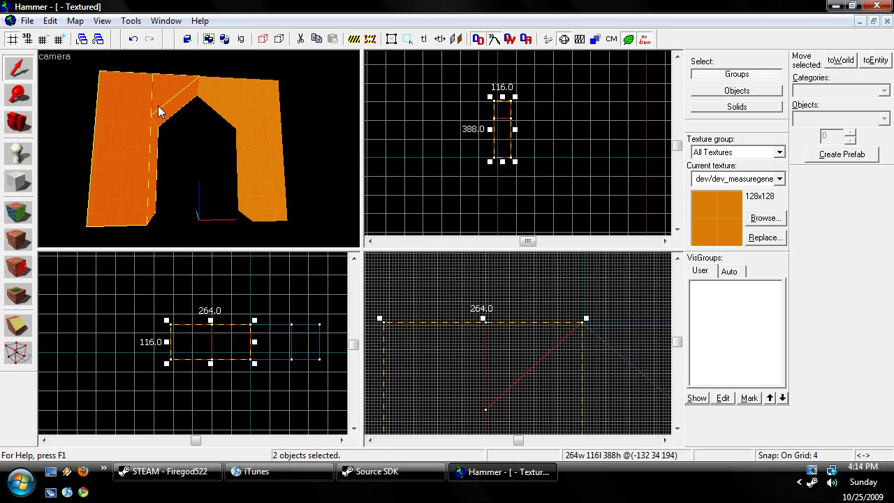
ctrl+click(159, 105)
ctrl+click(257, 94)
ctrl+click(162, 96)
ctrl+click(230, 90)
key(d)
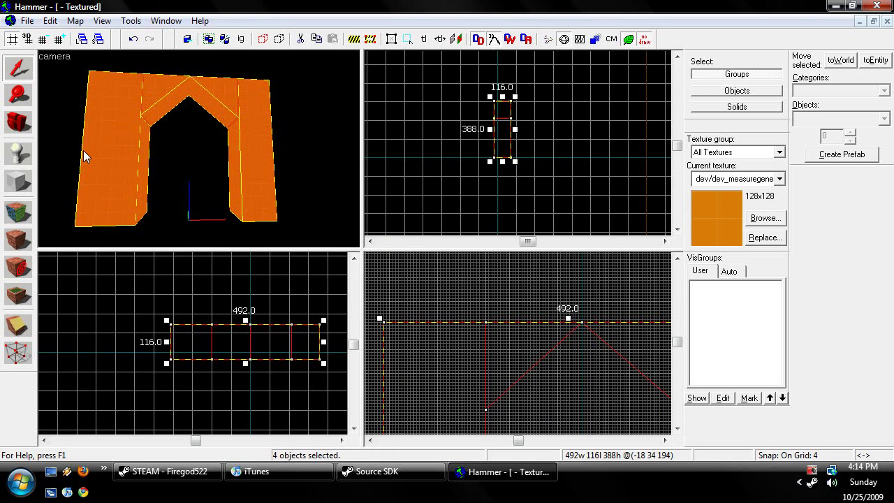
Step: Select just the two corner pieces above the opening and examine them up close
click(171, 141)
key(Up)
click(193, 80)
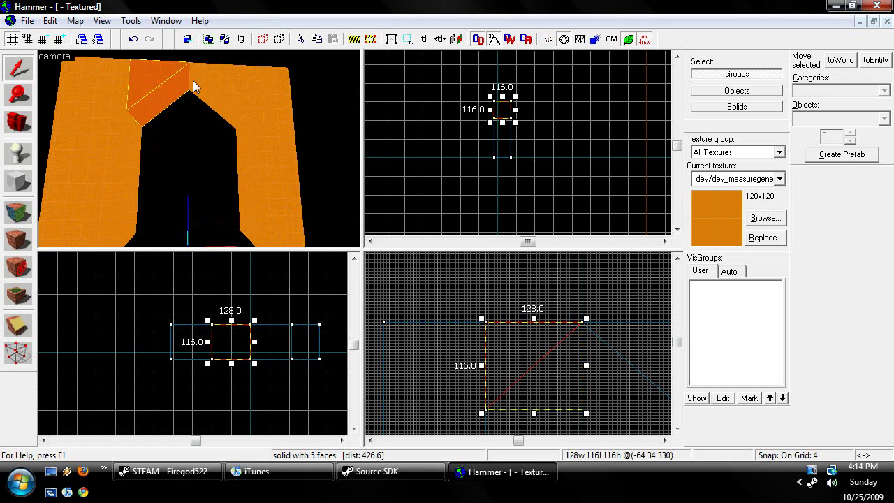
ctrl+click(205, 85)
key(Down)
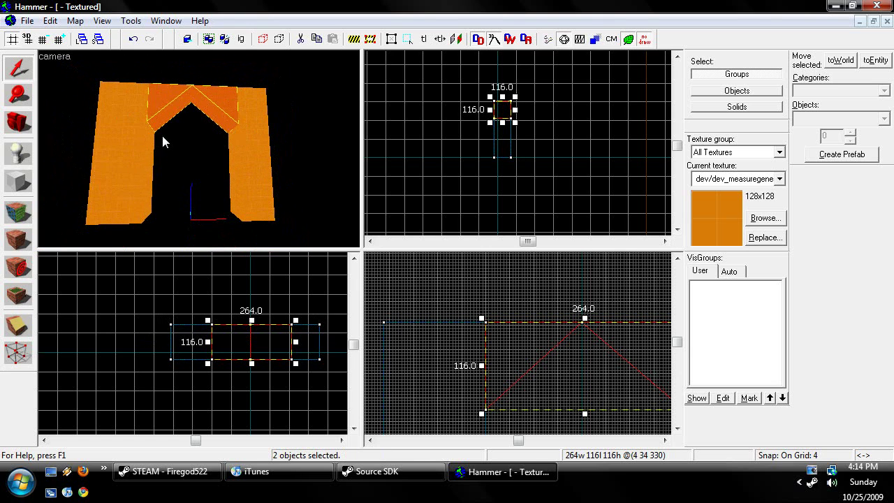
Step: Clip the left pillar along the extension of the arch's left diagonal, keeping only the part below the line
click(158, 128)
click(12, 326)
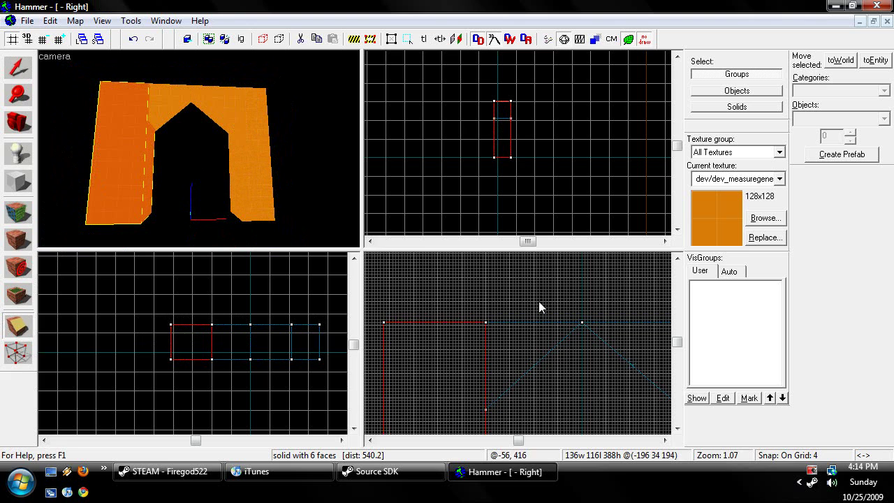
scroll(493, 395, up, 1)
scroll(497, 387, up, 3)
scroll(497, 387, up, 3)
drag(493, 388, 629, 263)
scroll(592, 304, down, 11)
scroll(592, 303, up, 2)
scroll(654, 257, down, 1)
scroll(651, 257, up, 5)
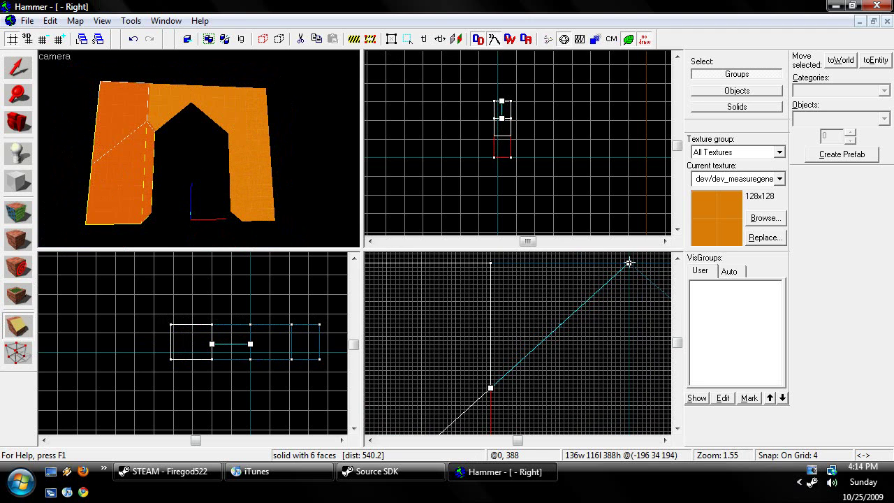
key(Return)
scroll(629, 262, down, 3)
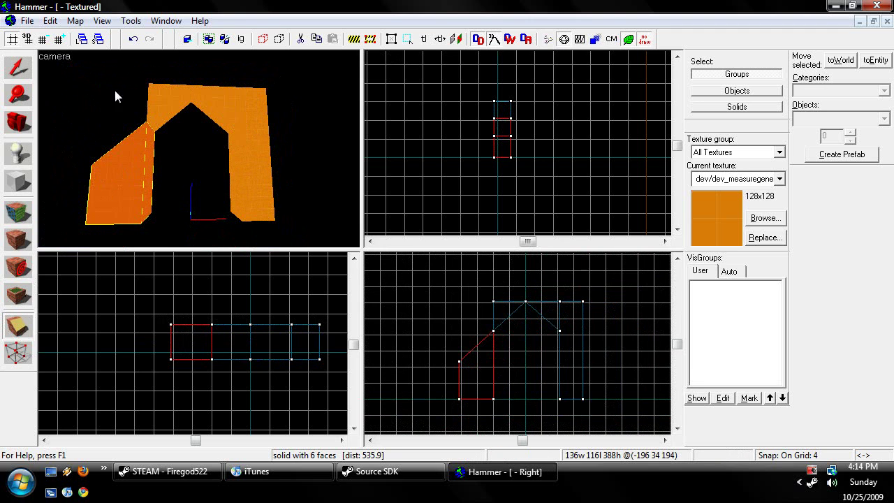
Step: Select the right pillar and draw a clip line from the corner where the arch's diagonal meets it to its top outer corner
click(24, 58)
click(239, 183)
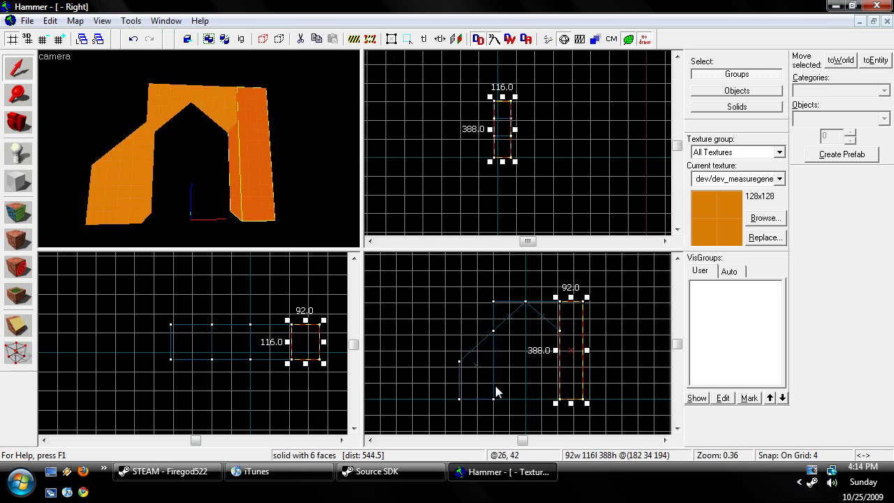
click(7, 327)
scroll(557, 323, up, 10)
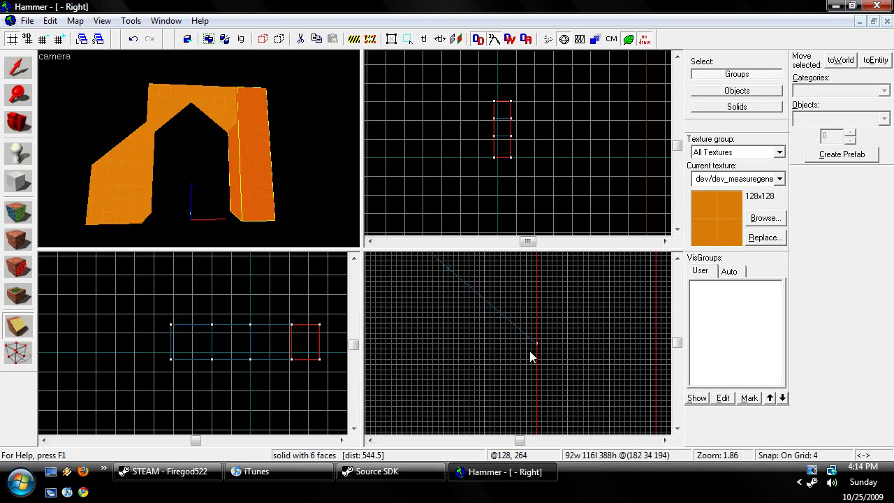
click(535, 344)
scroll(530, 361, down, 3)
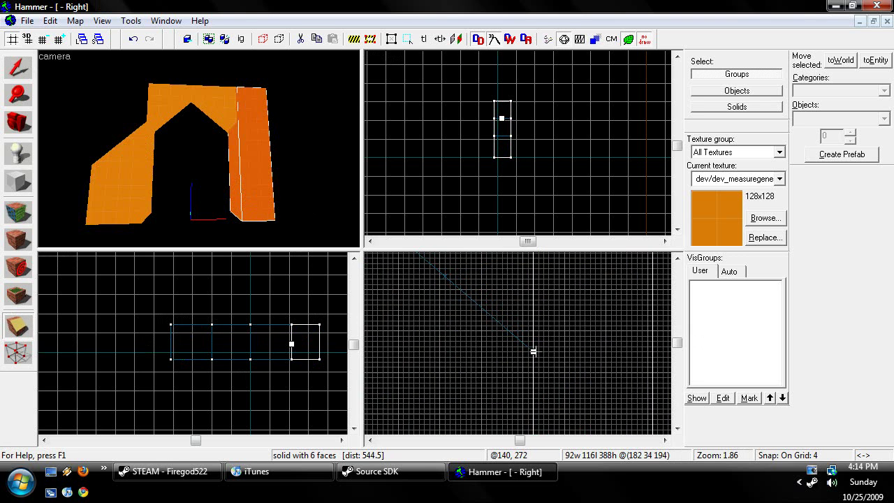
drag(534, 351, 595, 294)
scroll(555, 362, down, 5)
scroll(595, 304, up, 4)
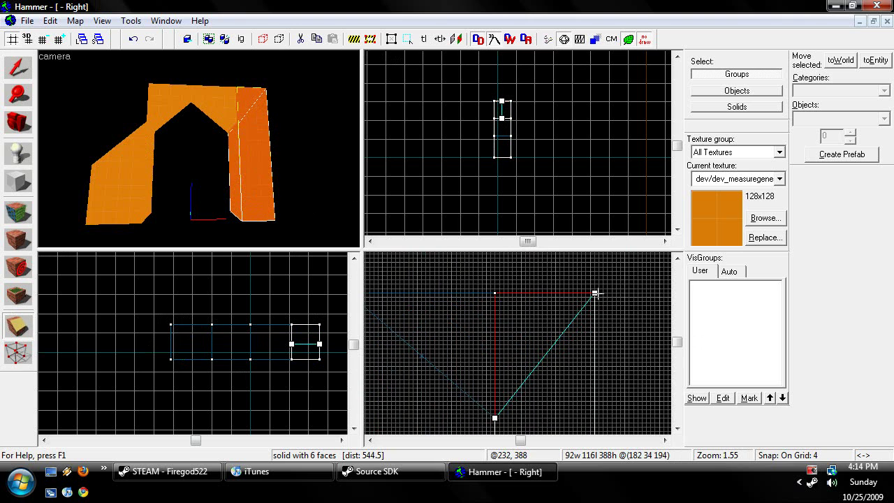
Step: Move the clip line's ends so it runs from the pillar's outer edge to the peak of the arch
scroll(594, 293, down, 8)
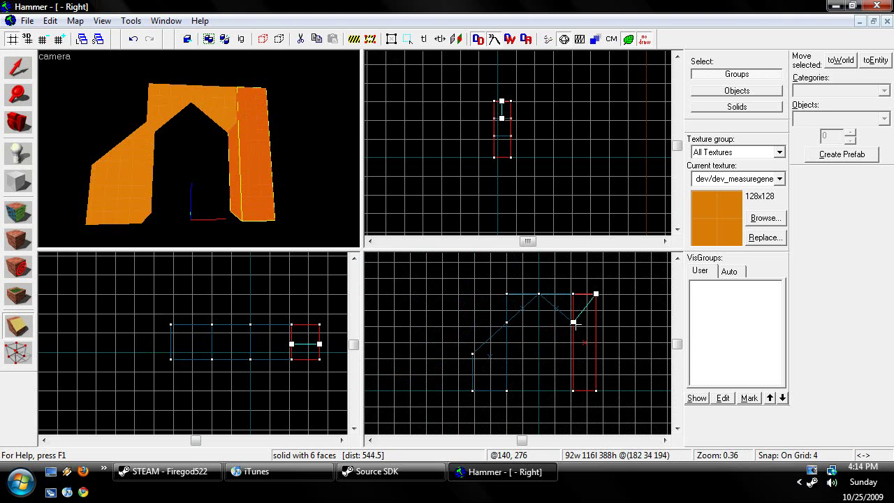
scroll(597, 342, up, 4)
drag(575, 324, 600, 346)
scroll(602, 354, up, 3)
scroll(598, 347, up, 1)
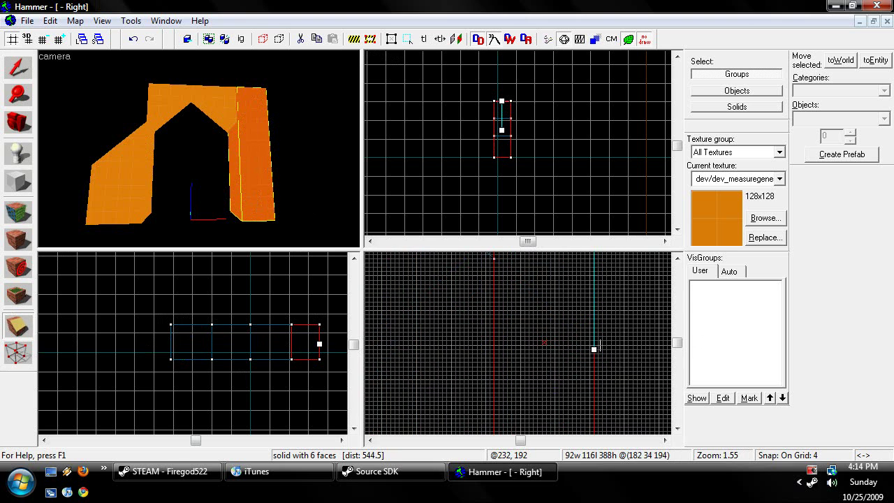
scroll(600, 367, down, 7)
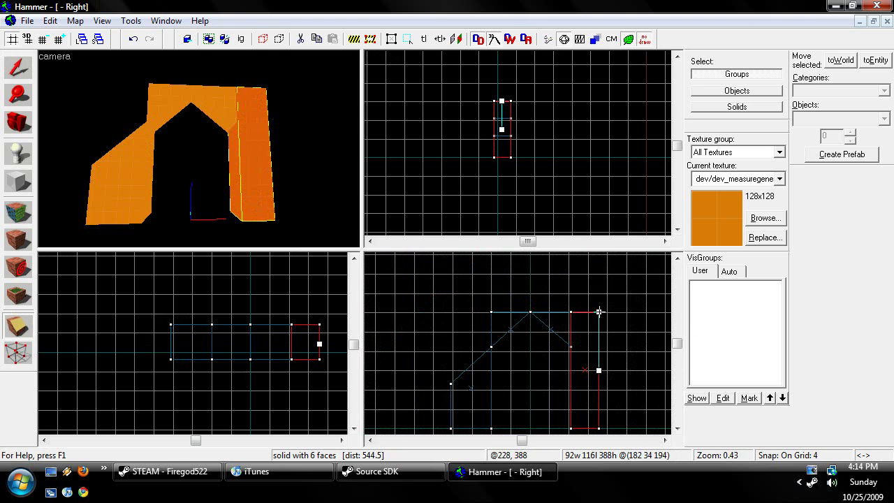
drag(598, 312, 516, 309)
scroll(526, 313, up, 6)
scroll(516, 309, up, 2)
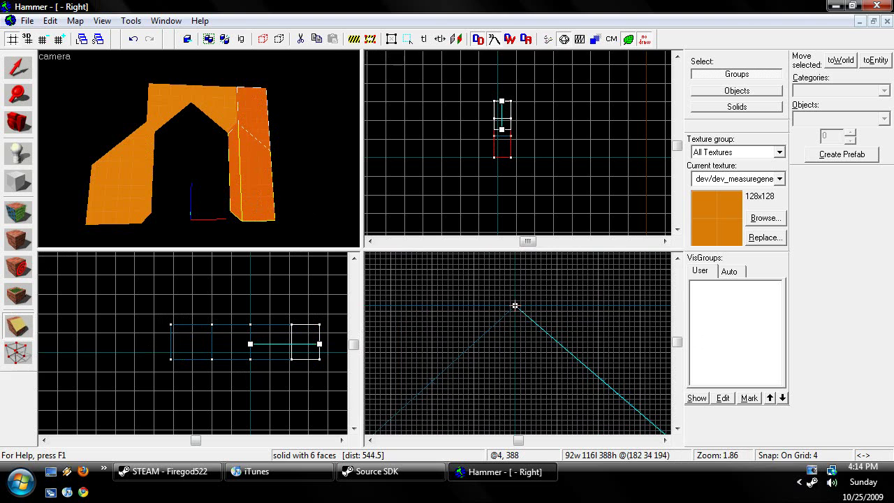
Step: Set the clip line's lower end on the pillar's inner corner and clip the right pillar, keeping only the part below the line
scroll(515, 305, down, 6)
scroll(603, 396, down, 1)
scroll(569, 355, up, 8)
drag(602, 386, 553, 349)
scroll(554, 352, down, 5)
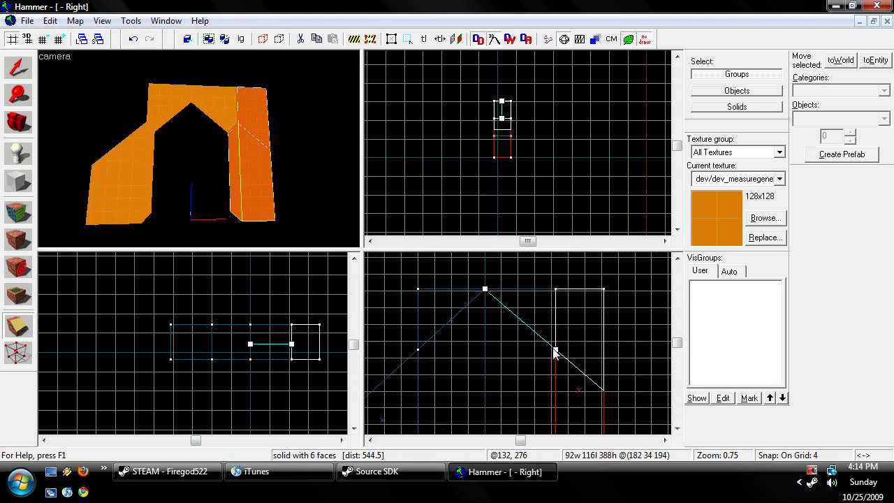
key(shift+x)
key(Return)
Step: Select the clipped right pillar and examine its shape against the rest of the arch
key(s)
click(53, 58)
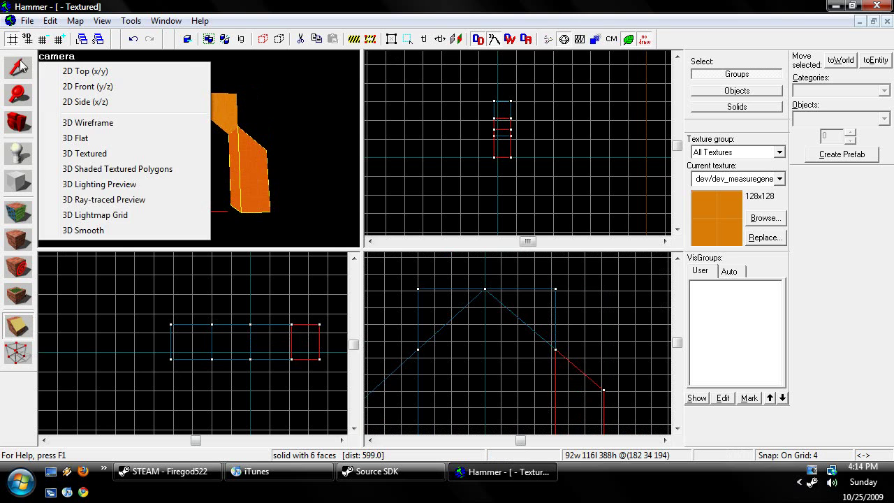
click(19, 66)
click(183, 180)
key(d)
click(224, 123)
click(236, 157)
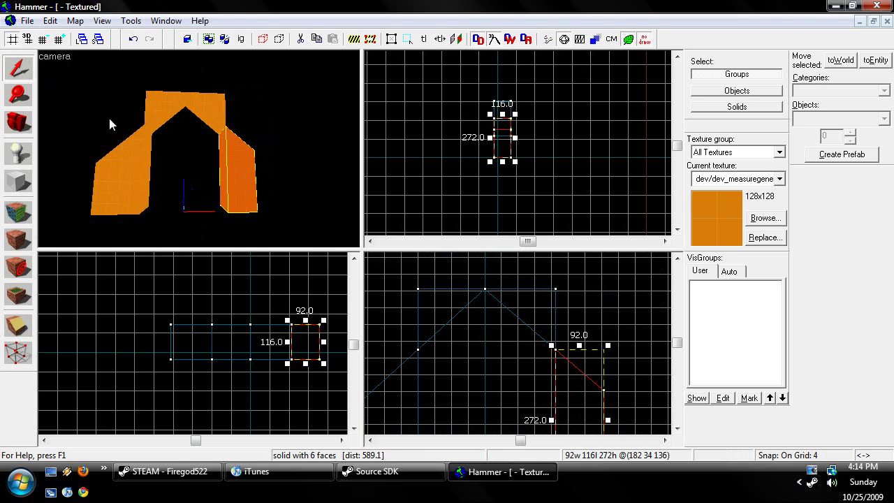
Step: Select all four solids of the arch together and delete them
click(108, 116)
click(206, 109)
click(145, 153)
ctrl+click(168, 110)
ctrl+click(216, 106)
ctrl+click(224, 150)
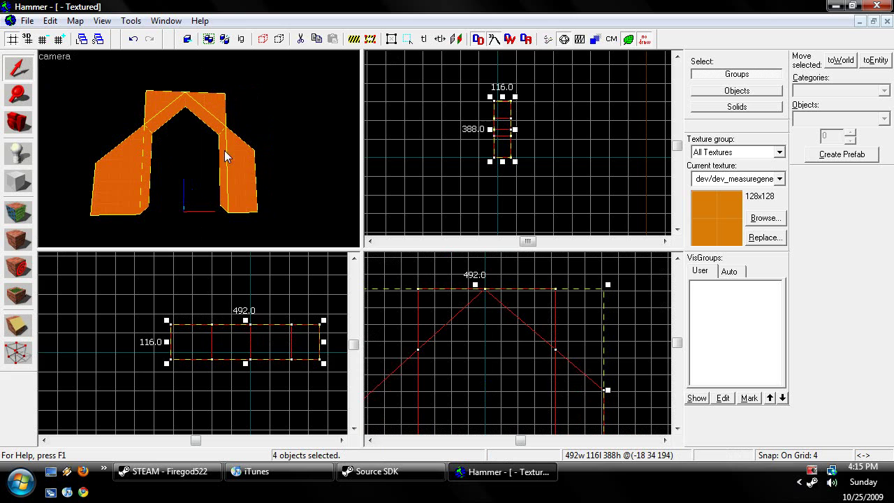
key(d)
key(a)
key(Delete)
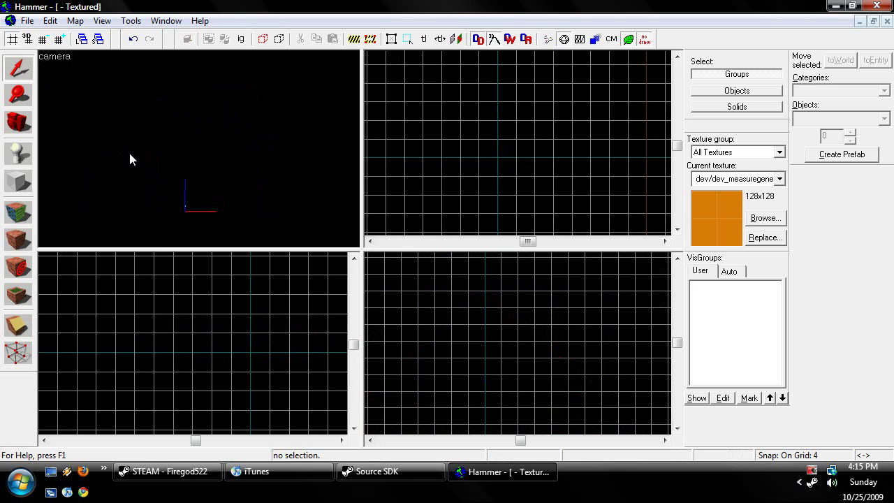
Step: Create a large block about 404 units wide, 268 long and 388 high
click(16, 182)
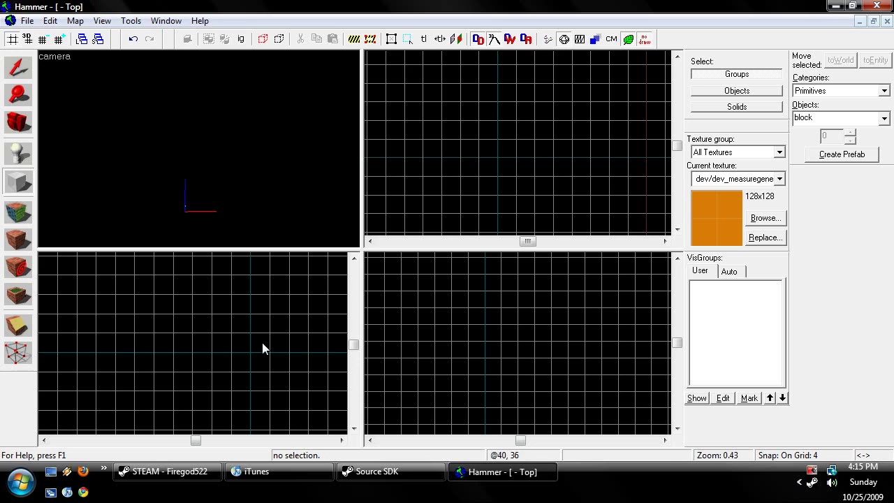
drag(210, 342, 332, 423)
key(Return)
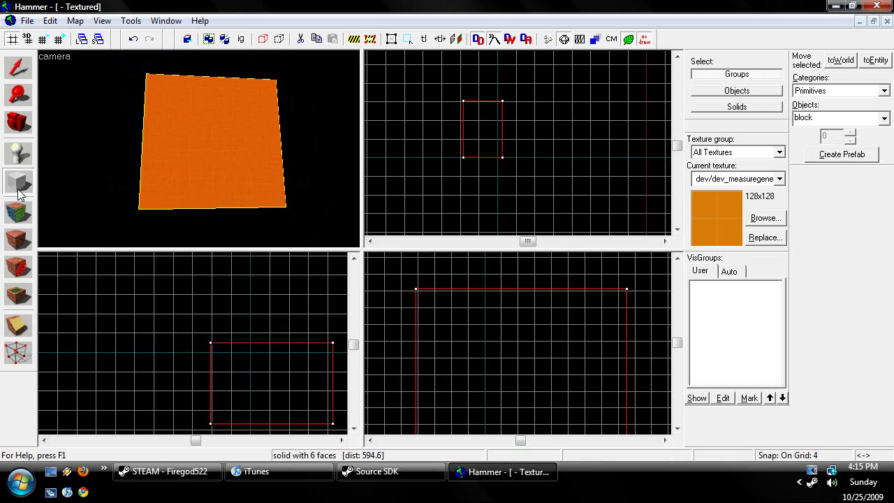
Step: Create a thin slab 108 wide, 116 long and 8 high against the large block's lower outer corner
scroll(449, 325, up, 4)
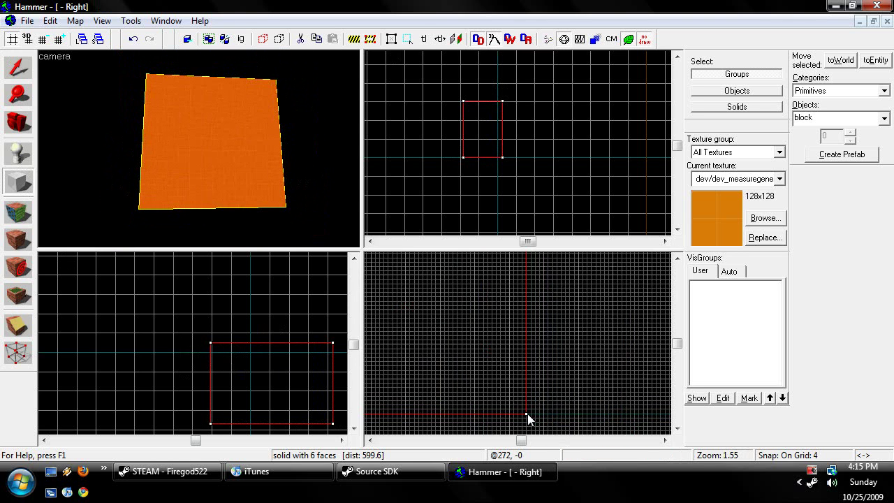
drag(527, 413, 643, 405)
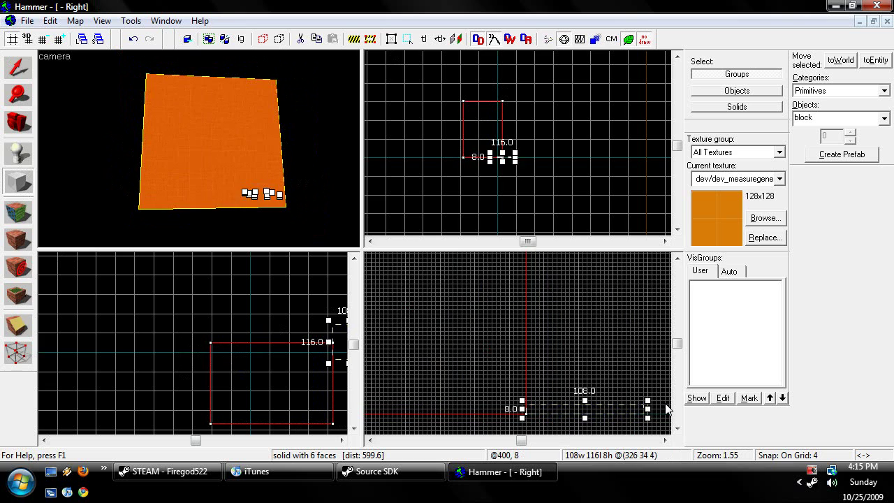
click(10, 70)
key(z)
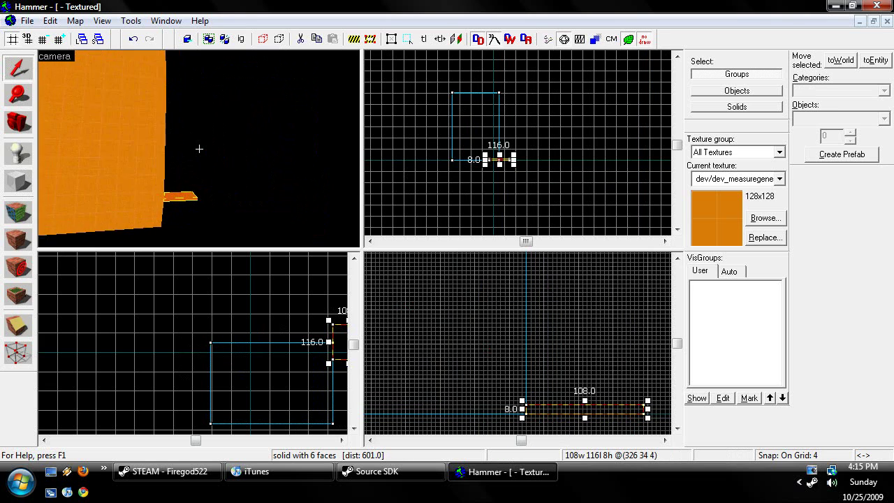
Step: Move the slab along the side of the large block until its end is flush with the block's corner, and deselect it
key(w)
key(z)
click(195, 152)
click(191, 162)
scroll(324, 357, down, 2)
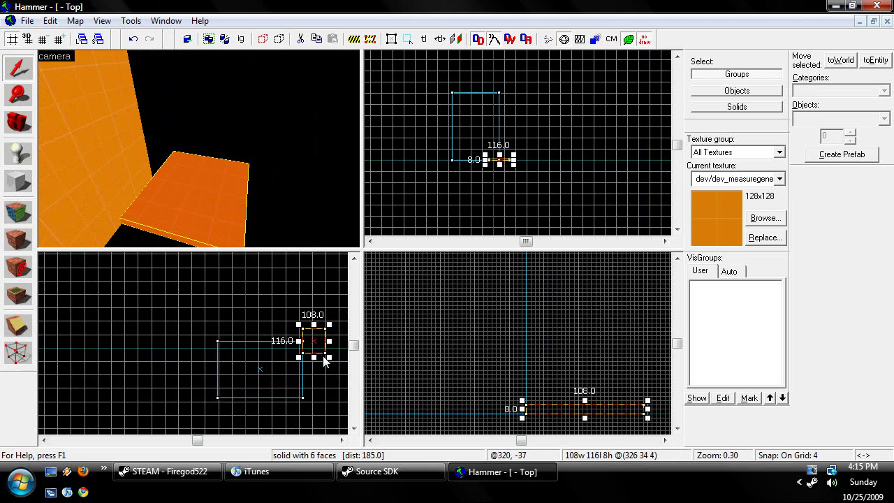
scroll(323, 359, up, 2)
scroll(293, 339, up, 7)
mouse_move(289, 312)
mouse_down()
mouse_move(293, 340)
mouse_move(282, 327)
mouse_up()
key(Escape)
Step: Select the large block and draw a clip line diagonally between the slab's upper edge and the block's opposite top corner
click(133, 124)
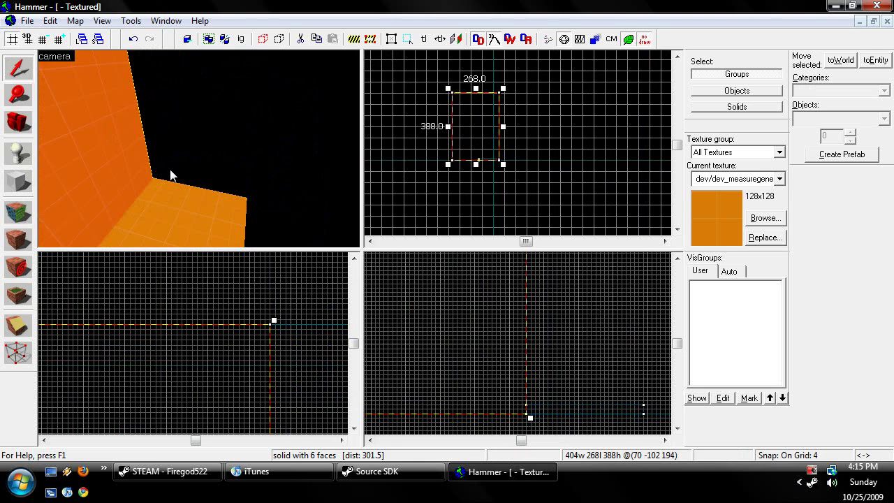
key(z)
key(s)
key(z)
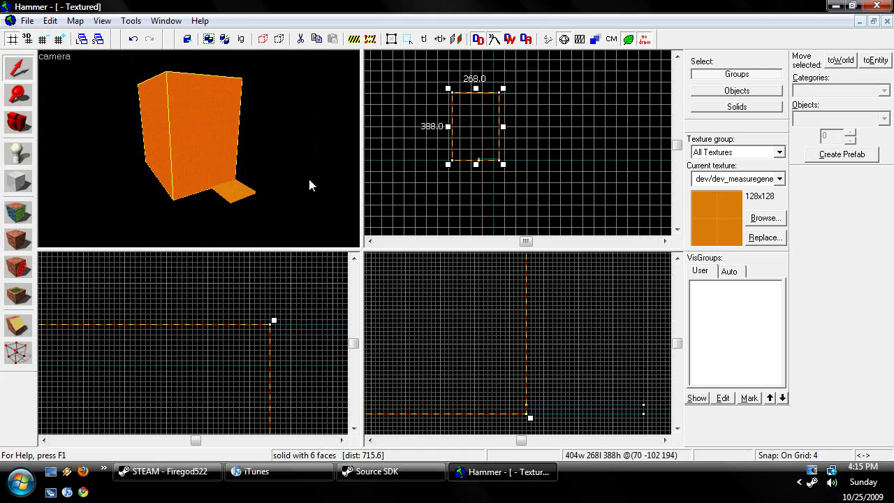
scroll(570, 356, up, 4)
click(10, 331)
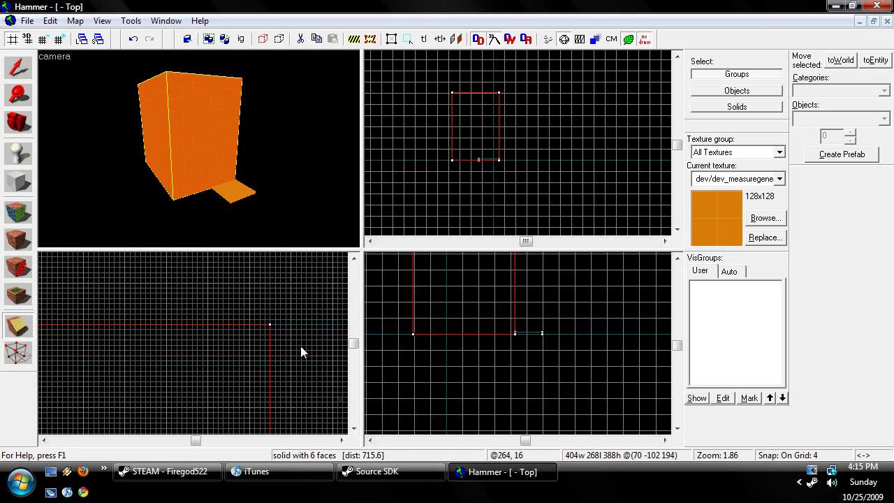
scroll(508, 331, up, 6)
drag(531, 378, 451, 303)
scroll(522, 361, down, 5)
scroll(548, 377, down, 9)
scroll(423, 256, up, 11)
scroll(427, 281, down, 1)
scroll(452, 303, down, 10)
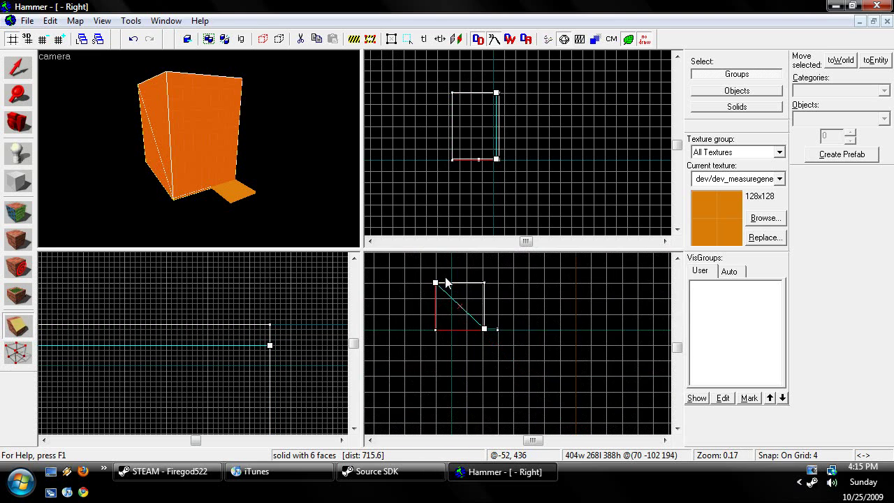
Step: Clip the large block along the diagonal, keeping only the lower part as a ramp
key(shift+x)
key(shift+x)
scroll(448, 280, up, 5)
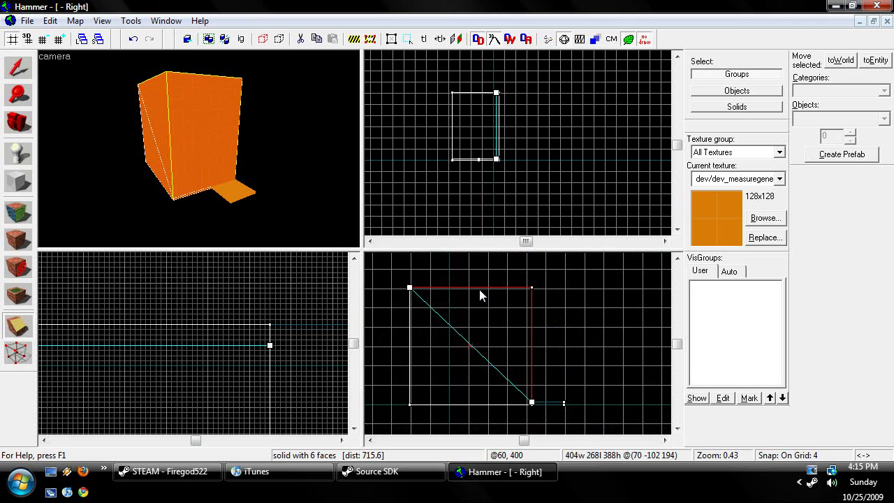
key(Return)
key(w)
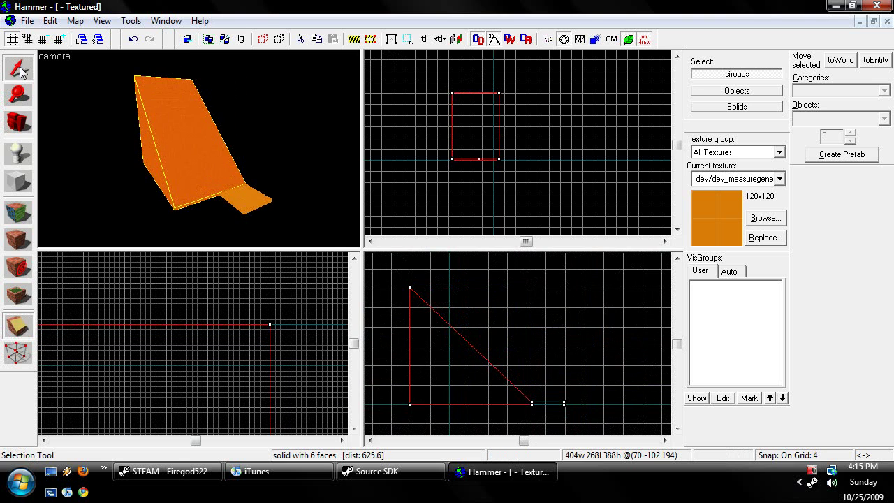
Step: Select the thin slab and stretch it along the foot of the ramp to match the ramp's full length
click(18, 68)
click(253, 137)
key(z)
scroll(199, 149, up, 2)
click(200, 151)
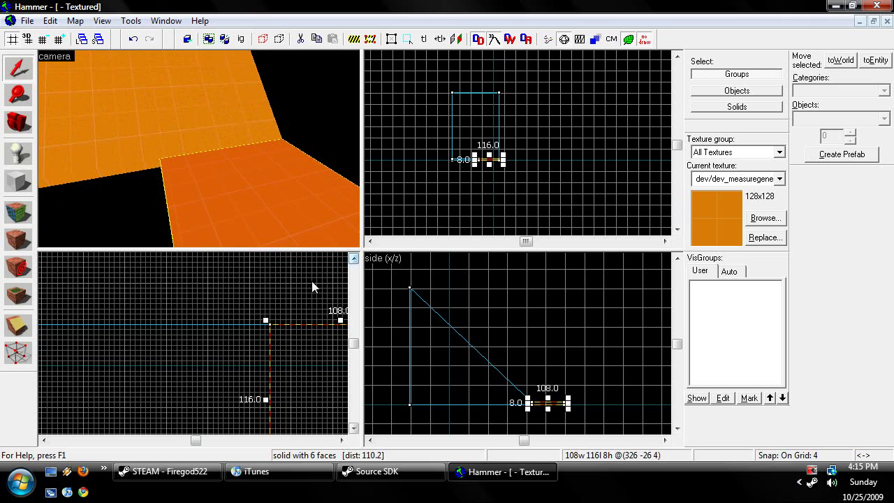
scroll(311, 286, up, 3)
scroll(292, 389, down, 5)
mouse_move(293, 388)
mouse_down()
mouse_move(305, 393)
mouse_move(263, 423)
mouse_move(275, 434)
mouse_move(281, 397)
mouse_up()
scroll(279, 415, up, 11)
click(273, 403)
key(z)
scroll(199, 149, down, 5)
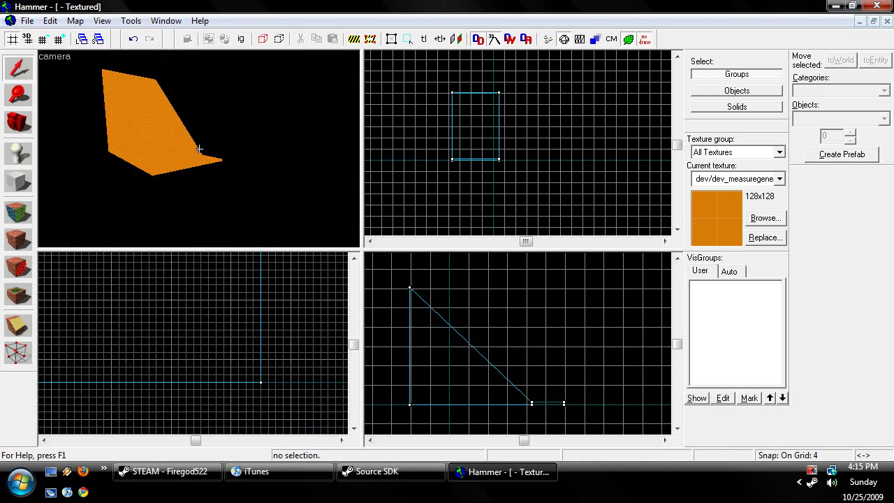
Step: Create another block 268 long and 388 high over the ramp, matching the ramp's full extents
click(201, 154)
scroll(493, 312, up, 3)
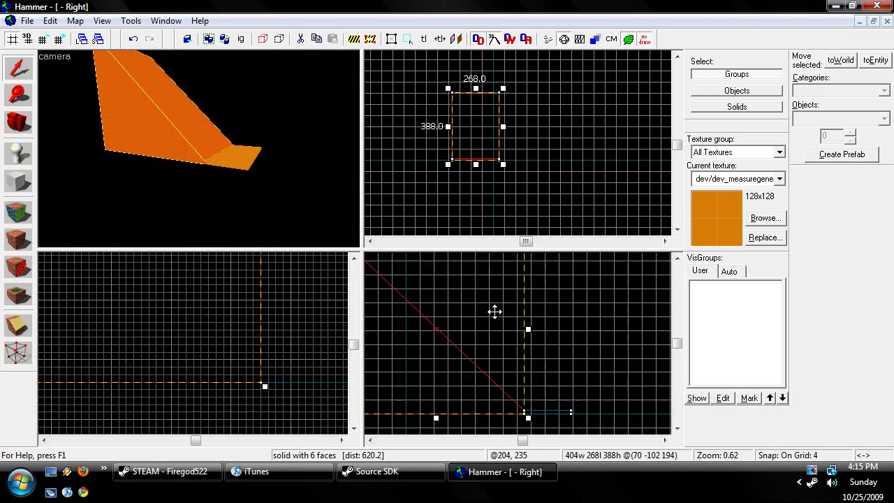
scroll(527, 386, up, 3)
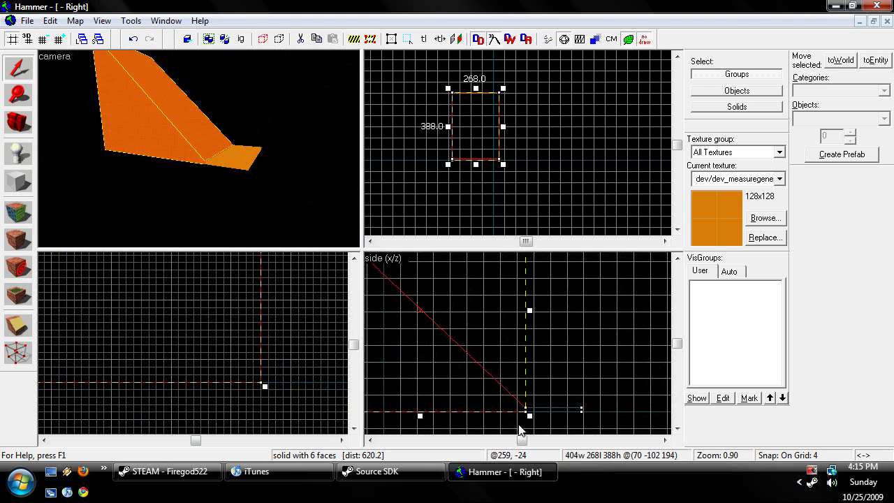
click(21, 182)
scroll(548, 437, down, 15)
drag(535, 431, 474, 311)
scroll(534, 387, up, 2)
scroll(469, 332, up, 8)
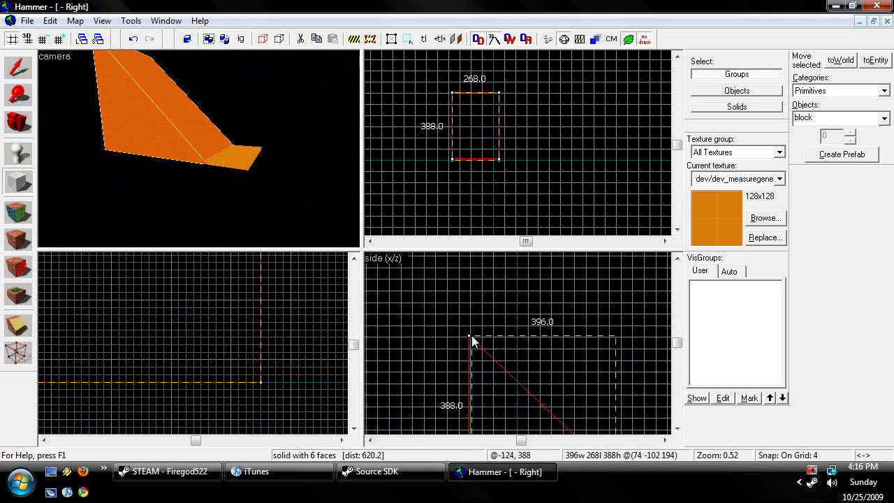
key(Return)
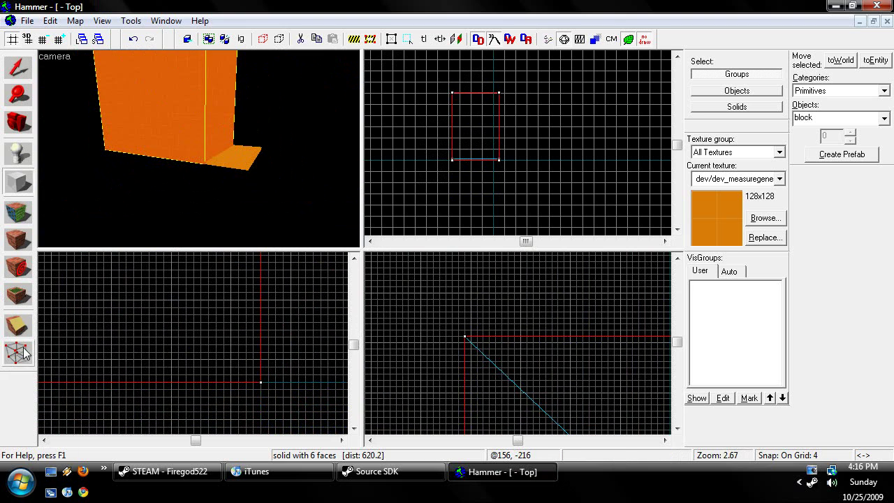
Step: Use vertex manipulation to move the new block's upper outer vertices down to the slab's top edge, forming a matching ramp
click(24, 353)
scroll(441, 343, down, 10)
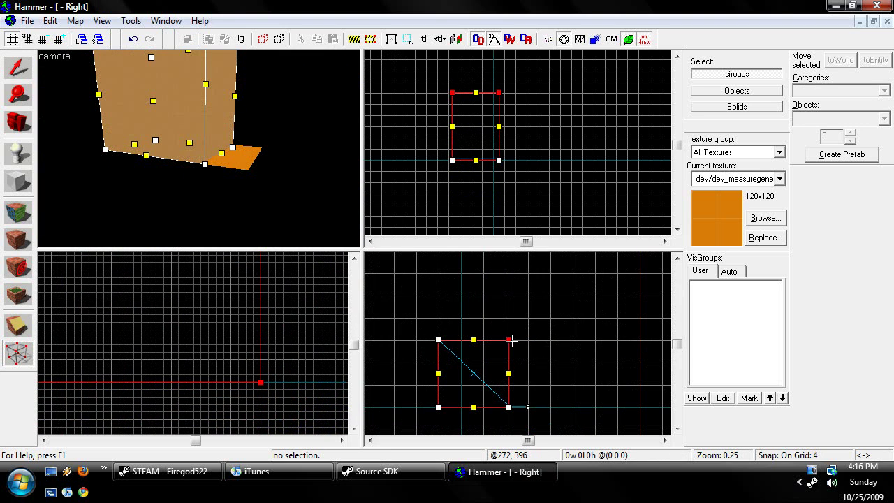
scroll(515, 426, up, 12)
drag(512, 340, 484, 346)
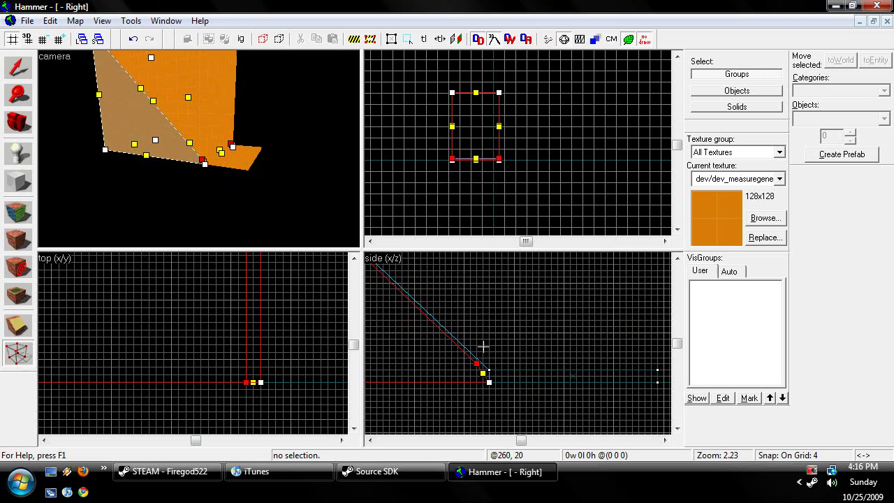
scroll(485, 352, up, 3)
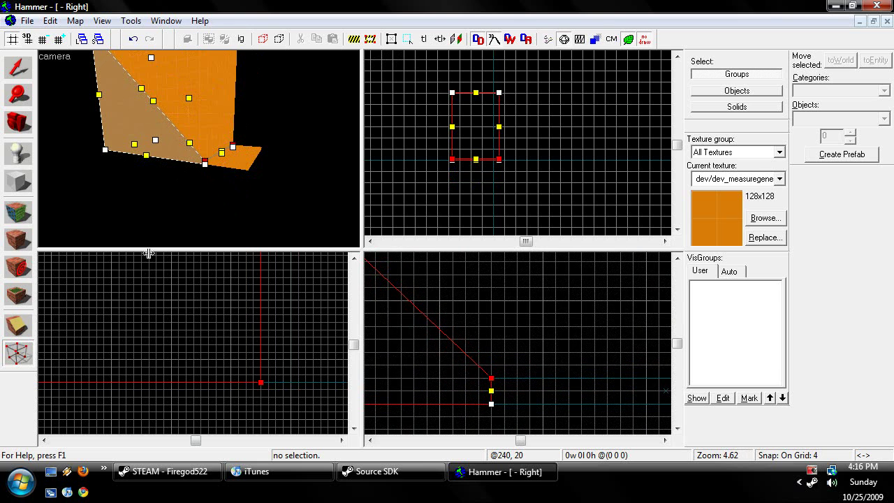
Step: Turn off the grid display in the 2D views
drag(16, 31, 16, 53)
click(15, 60)
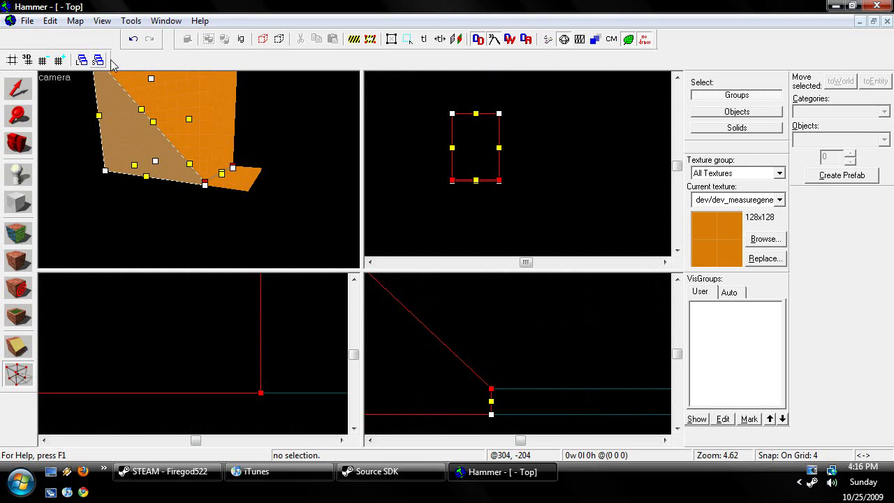
Step: Dock the detached grid toolbar back into the main toolbar row and leave vertex manipulation
drag(112, 63, 108, 36)
click(14, 73)
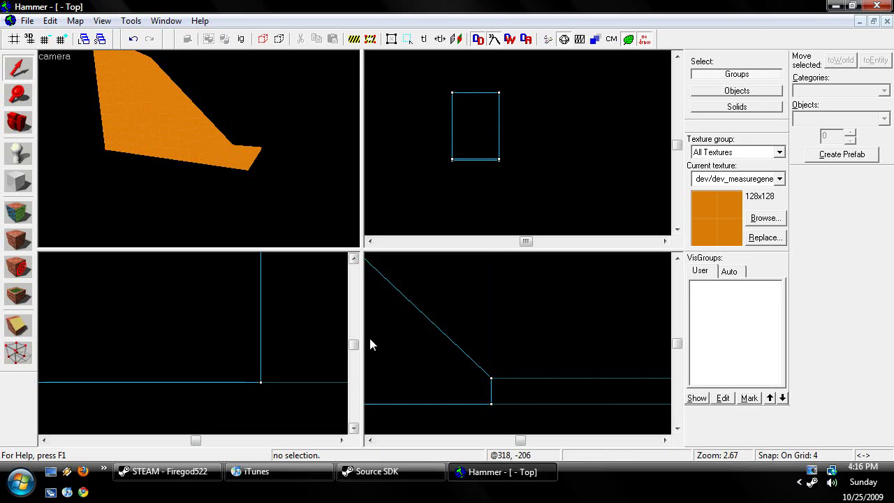
Step: Turn the 2D grid display back on and delete the ramp, keeping only the thin slab
click(187, 143)
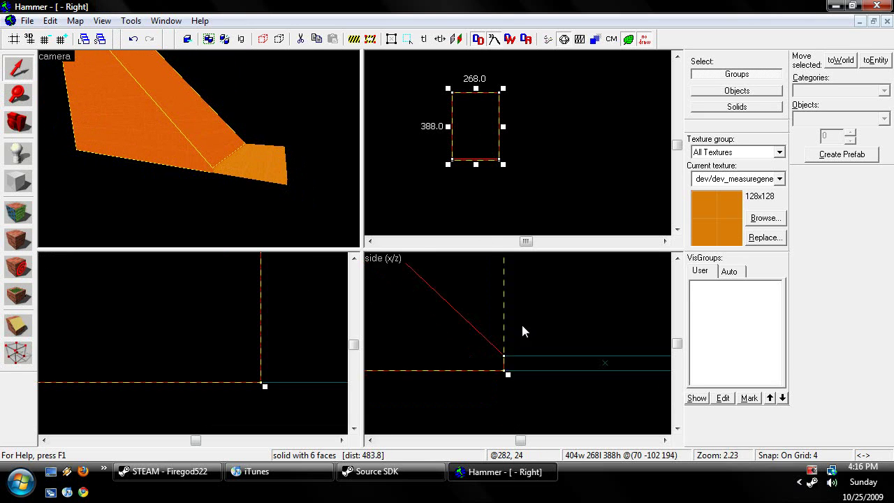
scroll(521, 349, down, 5)
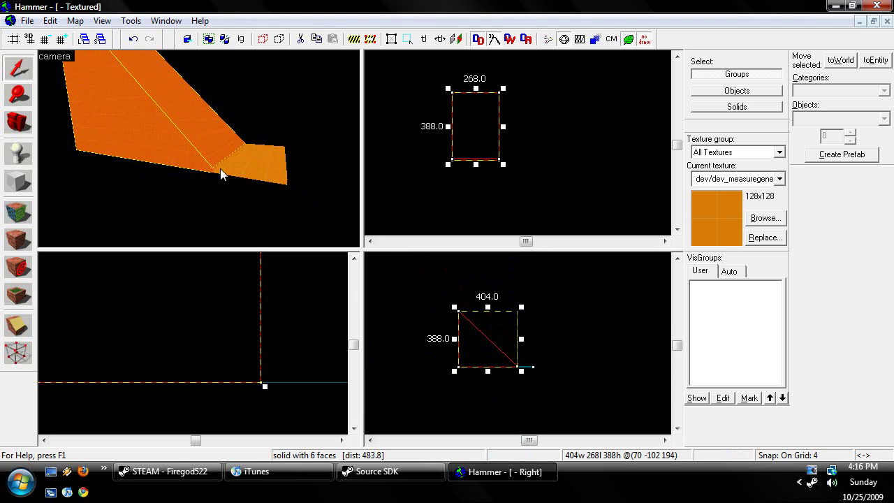
click(13, 39)
key(Delete)
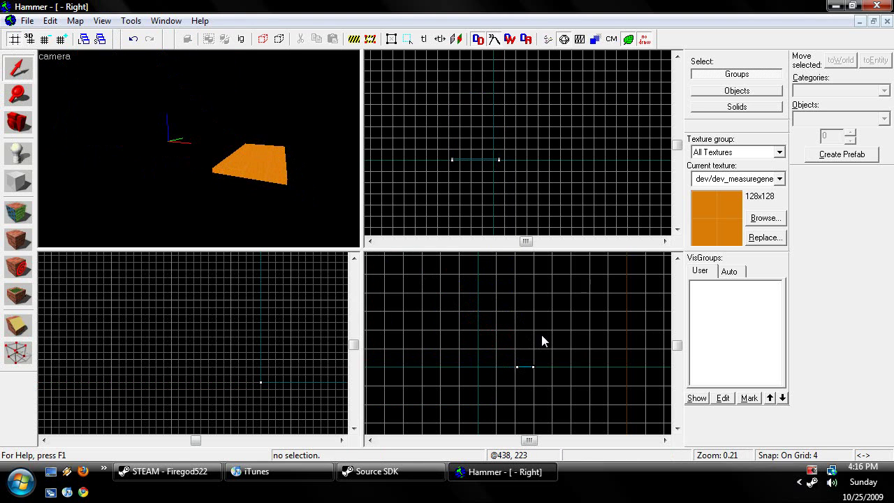
Step: Create a power 3 displacement on the top face of the thin slab
click(258, 158)
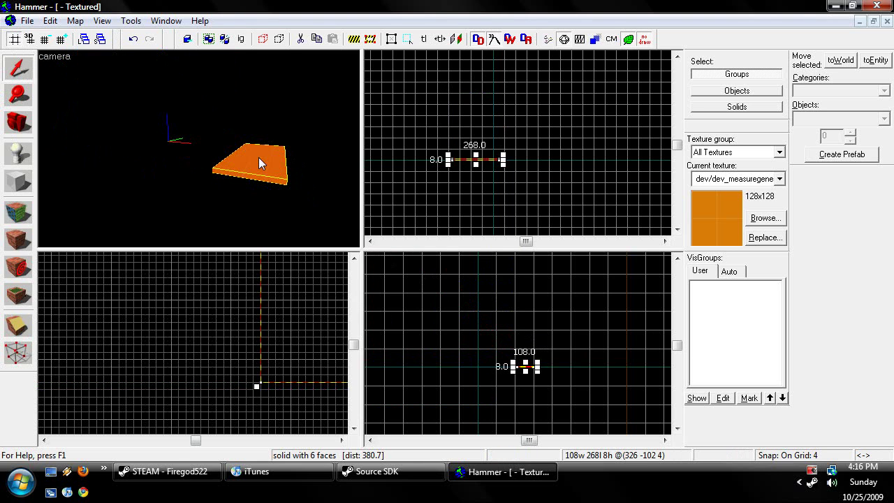
click(13, 209)
key(z)
key(w)
key(z)
click(201, 187)
click(409, 136)
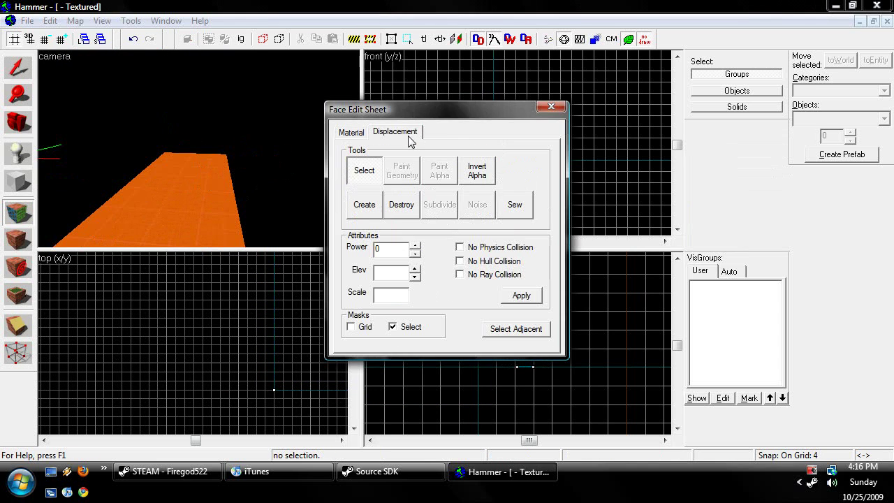
click(363, 203)
click(427, 247)
click(557, 109)
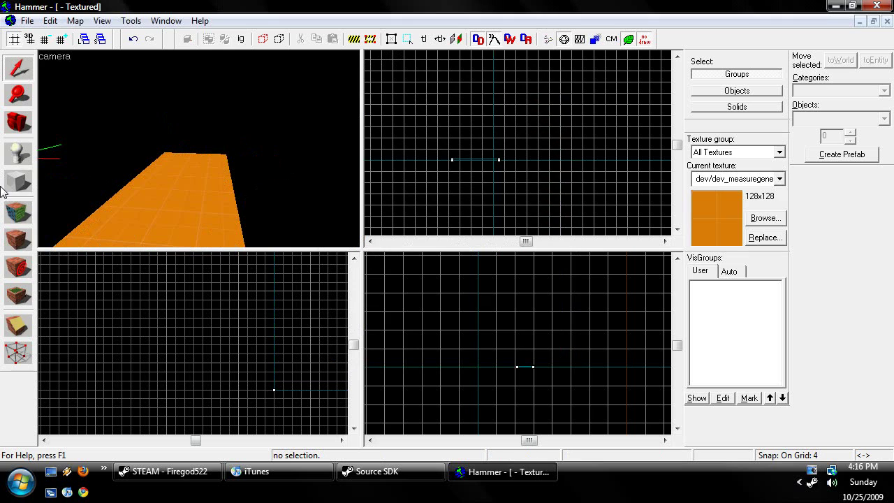
Step: Apply displacement noise to the slab's displaced top face
click(13, 210)
click(177, 211)
click(395, 131)
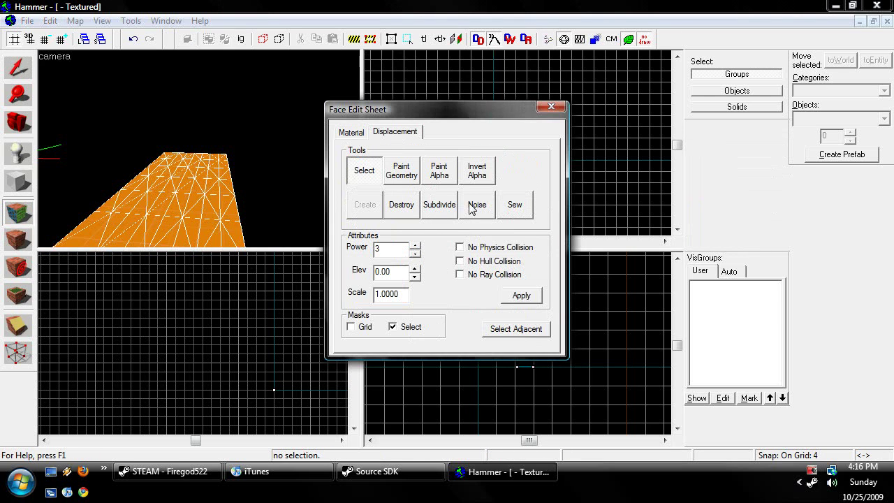
click(479, 204)
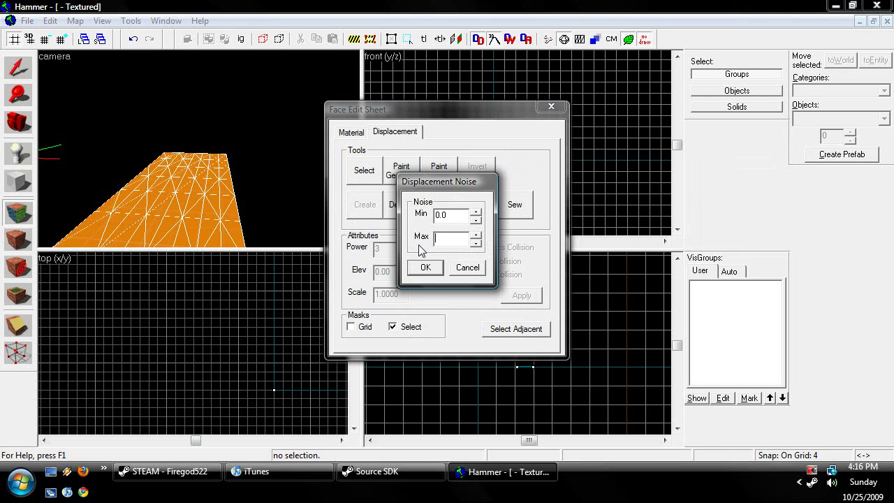
key(Return)
click(554, 107)
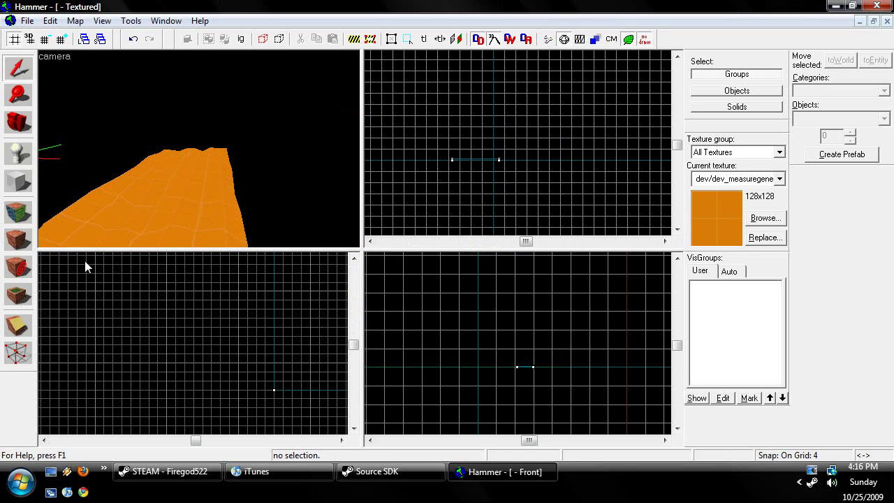
Step: Raise the grid snap to 256 and resize the displacement slab to 256 by 256, aligned to the grid
click(179, 235)
scroll(212, 340, down, 5)
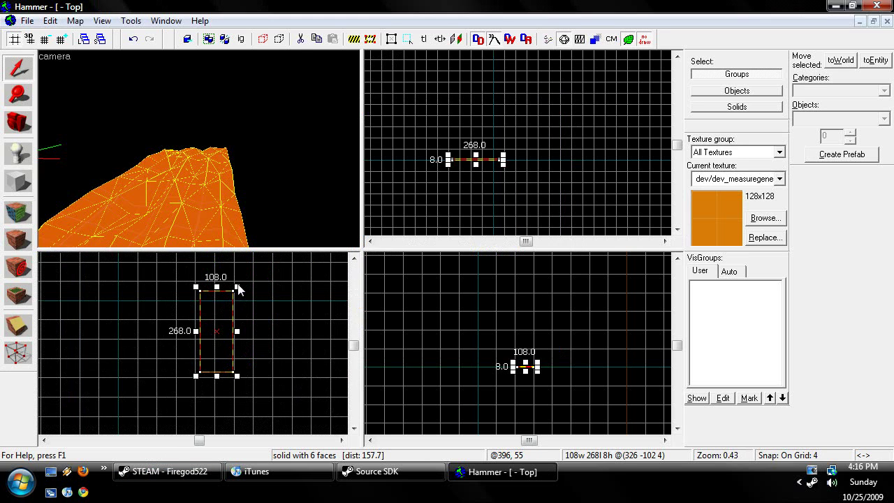
key(bracketright)
key(bracketright)
key(bracketright)
key(bracketright)
key(bracketright)
drag(216, 354, 102, 360)
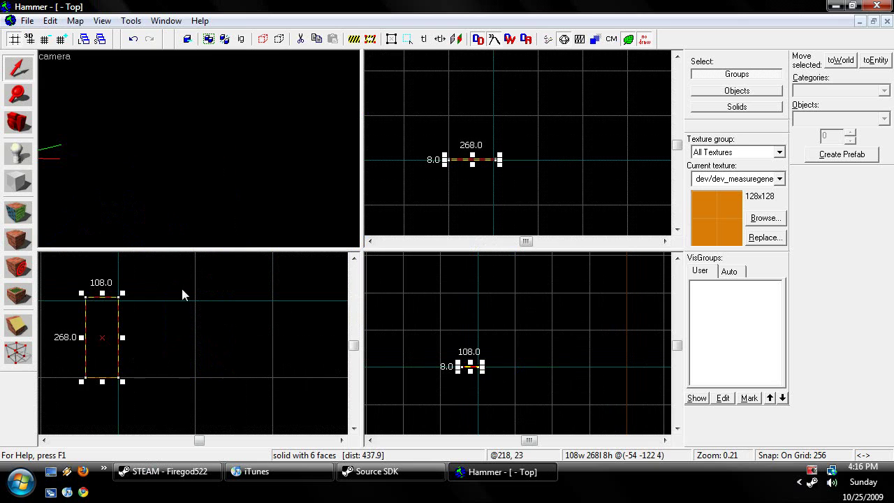
drag(128, 290, 196, 301)
click(102, 337)
click(102, 338)
drag(82, 340, 117, 340)
Step: Set the grid snap to 16 and clear the slab selection
key(bracketleft)
key(bracketleft)
key(bracketleft)
key(bracketleft)
click(185, 214)
key(z)
key(w)
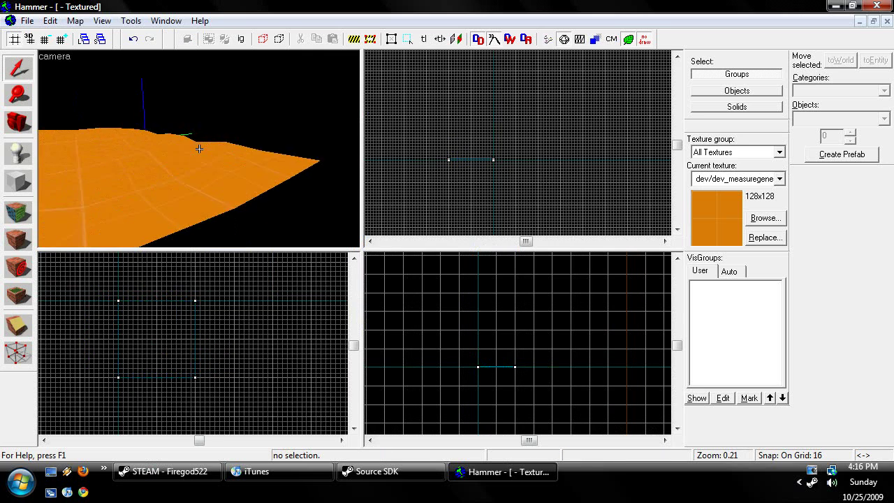
key(s)
key(z)
Step: Duplicate the displacement slab twice, placing one copy beside it and one copy below in the top view
click(198, 149)
click(211, 220)
click(188, 302)
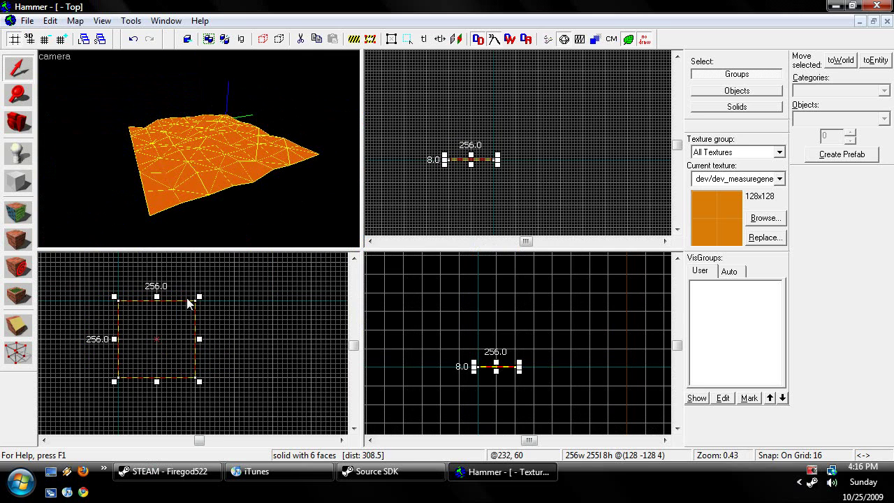
mouse_move(152, 341)
mouse_down()
mouse_move(267, 340)
mouse_move(251, 365)
mouse_move(233, 361)
mouse_move(225, 343)
mouse_move(232, 356)
mouse_move(222, 360)
mouse_up()
scroll(233, 361, down, 2)
click(295, 366)
key(z)
key(z)
click(63, 165)
scroll(63, 164, down, 3)
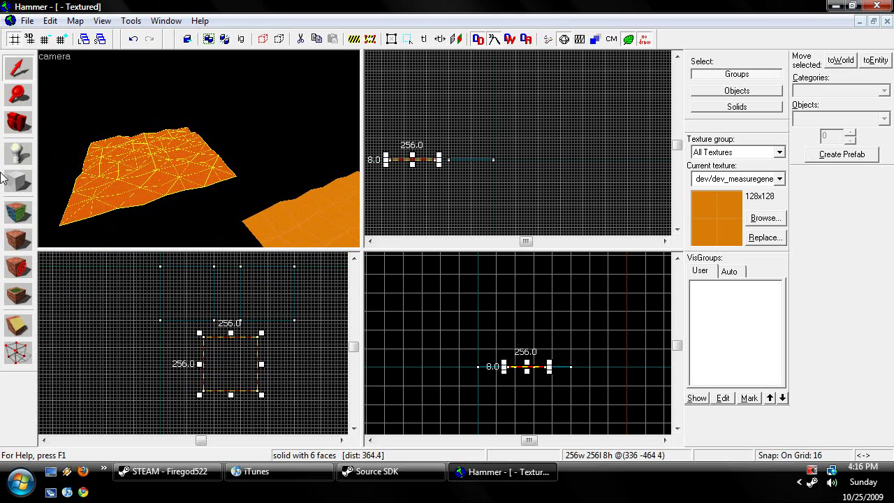
Step: Create a block 256 wide, 128 long and 80 high over the upper half of the lower slab copy
click(21, 183)
scroll(209, 346, up, 8)
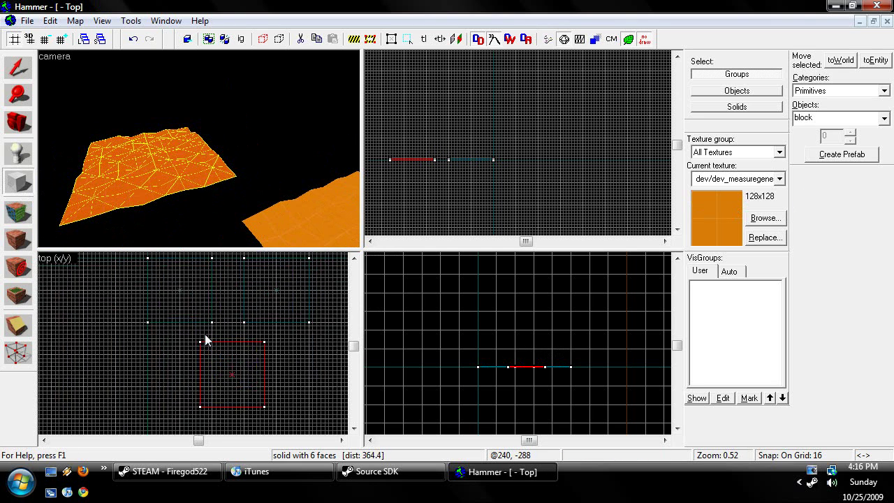
drag(181, 371, 311, 412)
scroll(141, 333, down, 3)
scroll(280, 388, down, 3)
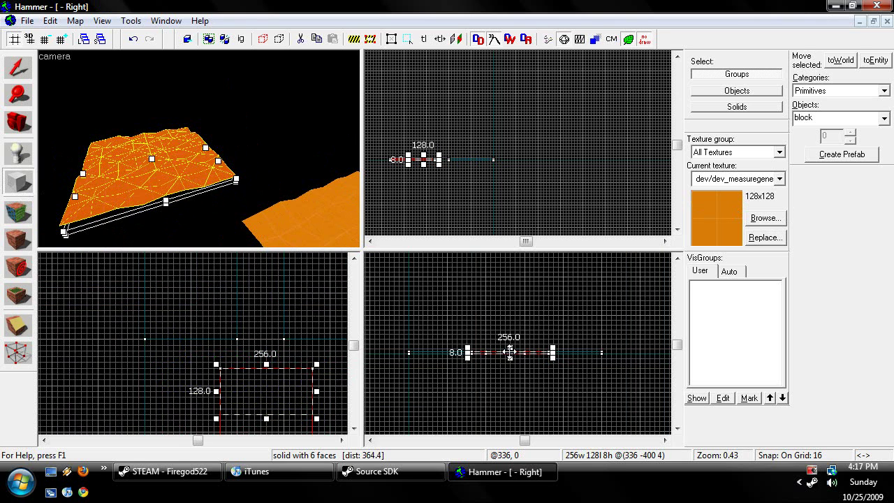
drag(509, 347, 509, 330)
key(Return)
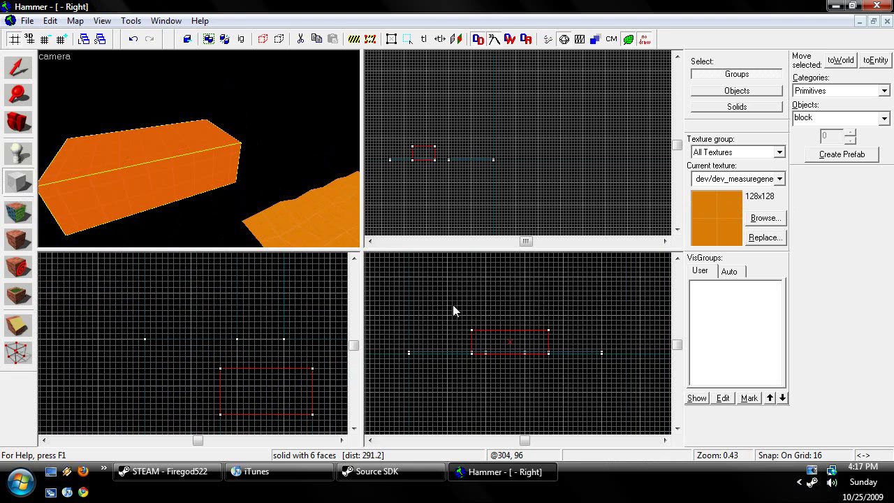
Step: Carve the lower slab copy with the overlapping block and delete the block
click(21, 63)
key(z)
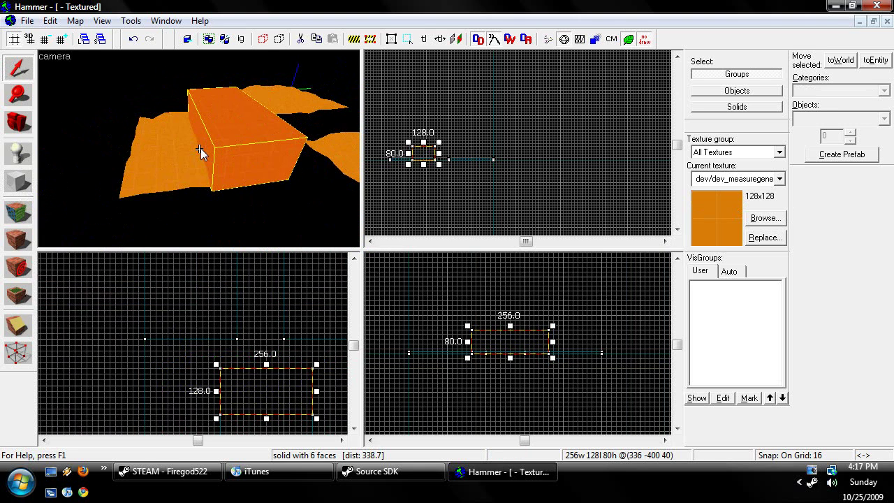
scroll(195, 151, up, 1)
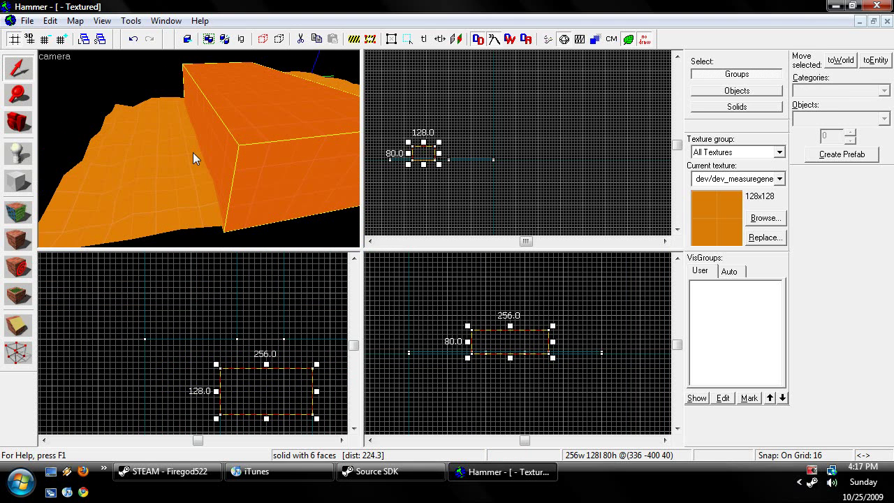
key(z)
key(s)
key(Delete)
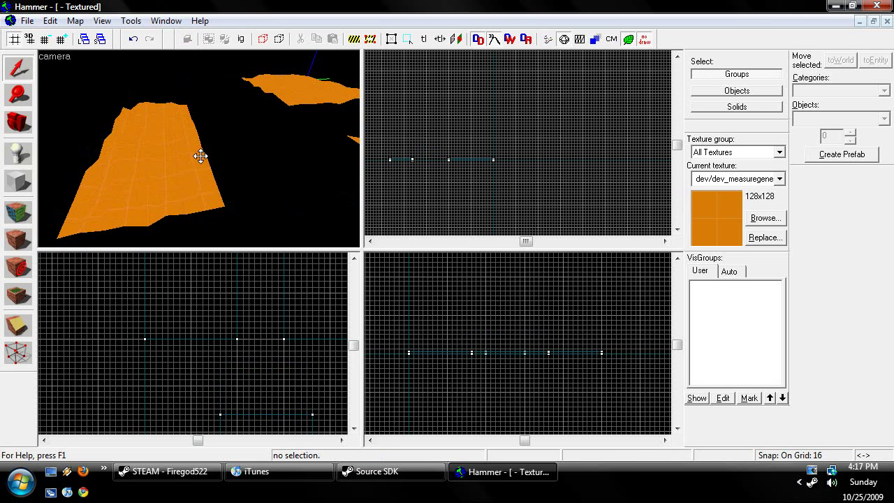
Step: Move the carved 256 by 128 slab directly below the original slab in the top view, aligning their side edges
click(201, 156)
scroll(176, 143, up, 2)
scroll(170, 150, down, 1)
key(ctrl+z)
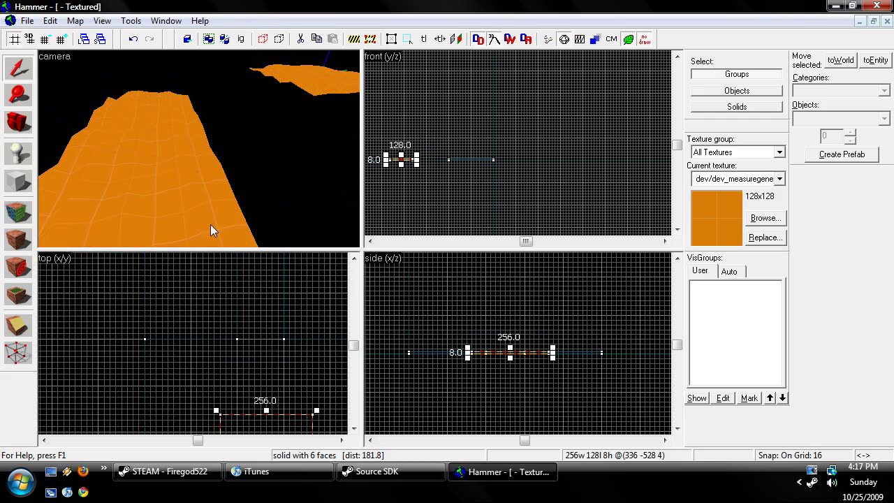
key(ctrl+y)
drag(244, 412, 149, 384)
scroll(250, 367, up, 4)
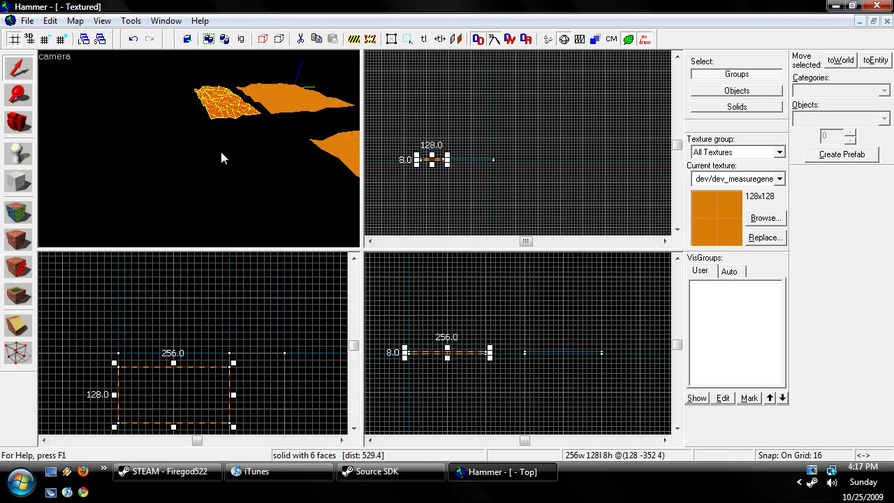
Step: Try to clip the original slab across its middle, keeping its upper half
key(Escape)
click(281, 110)
click(18, 325)
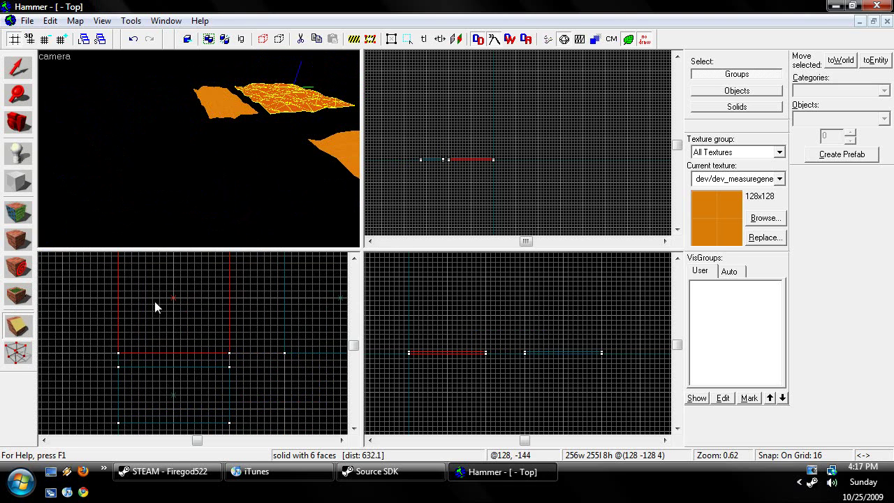
drag(118, 297, 235, 298)
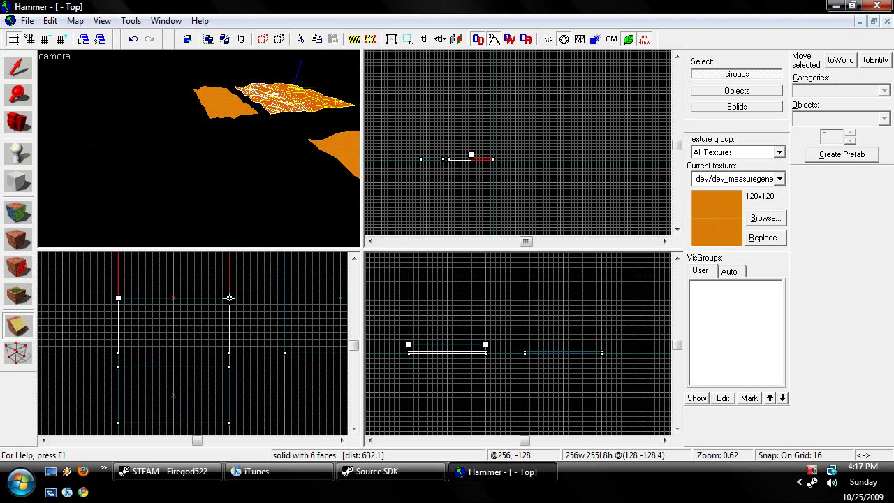
key(shift+x)
key(Return)
click(19, 69)
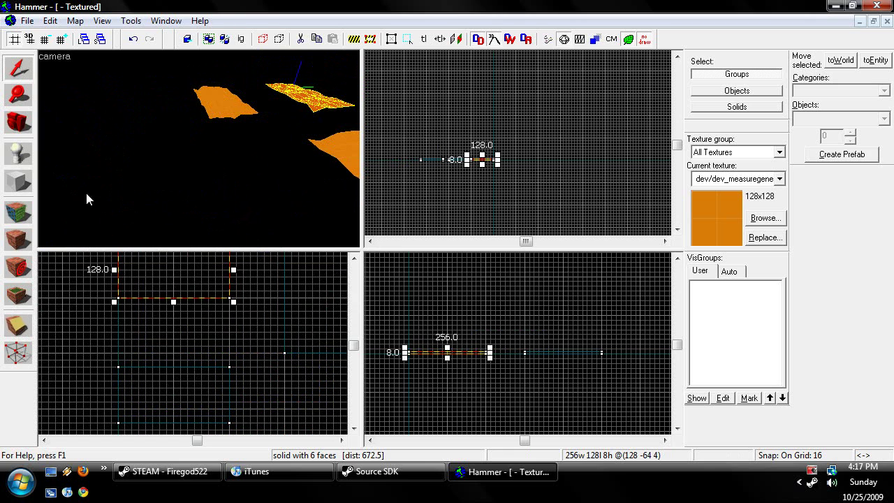
click(87, 199)
Step: Clip the original slab across its middle in the top view, keeping only the lower 256 by 128 half
click(291, 99)
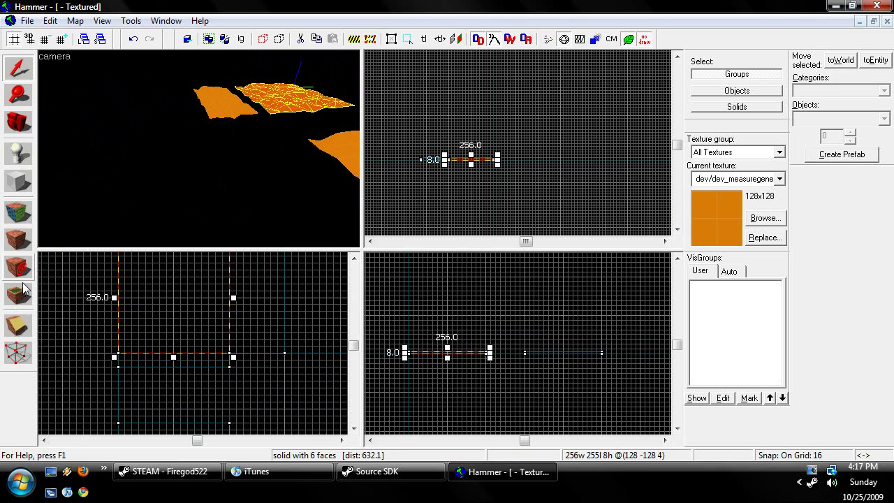
click(18, 325)
drag(118, 298, 160, 298)
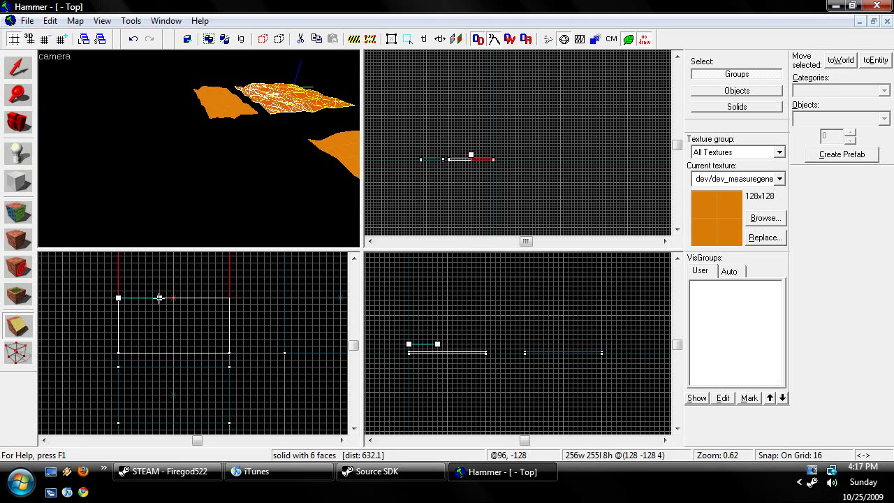
key(Return)
click(18, 68)
Step: Move the remaining full 256 by 256 slab closer, next to the carved and clipped half slabs
key(z)
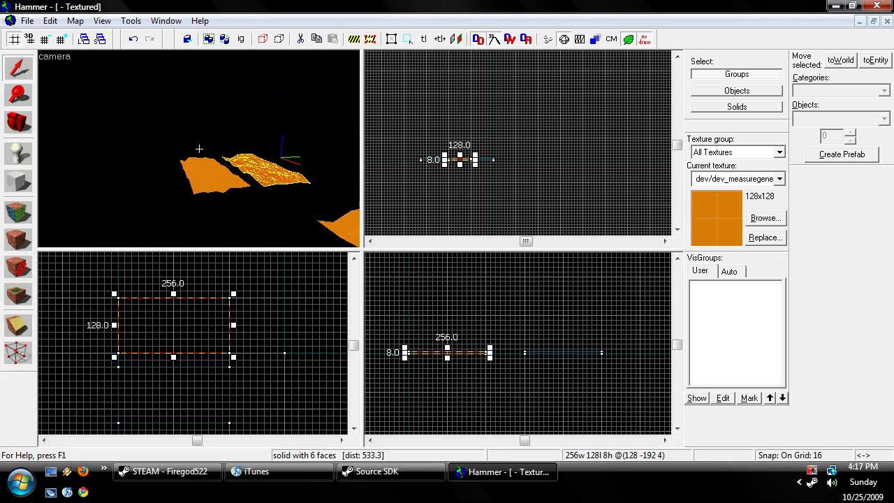
key(w)
key(s)
key(z)
click(256, 229)
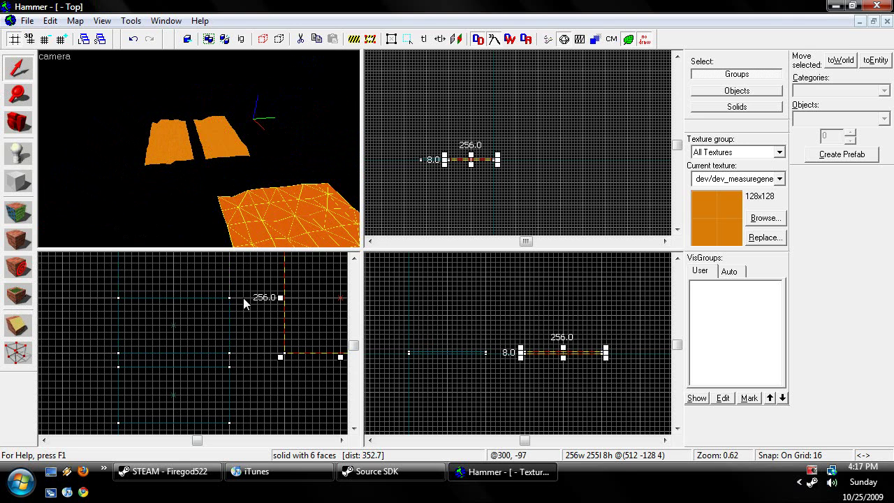
drag(309, 325, 267, 373)
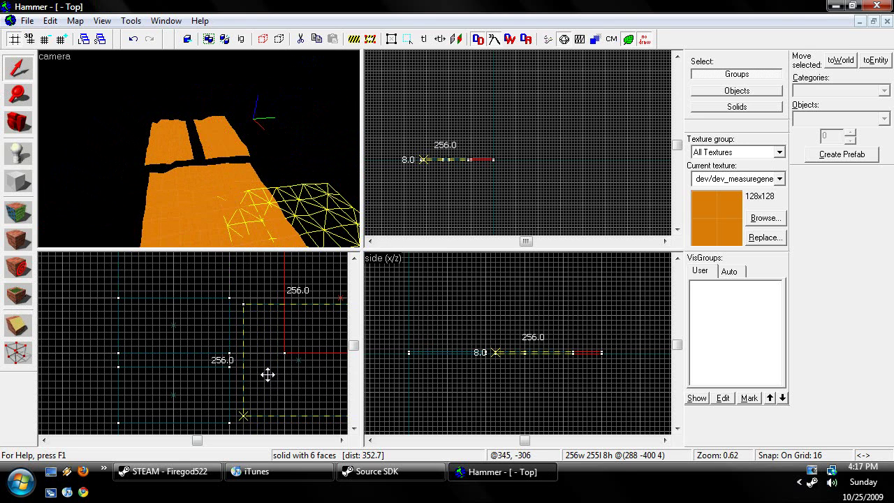
scroll(249, 154, up, 3)
Step: Move the lower half slab up 16 units in the top view, aligning it with the full slab's lower edge
click(248, 152)
ctrl+click(171, 149)
scroll(222, 268, down, 2)
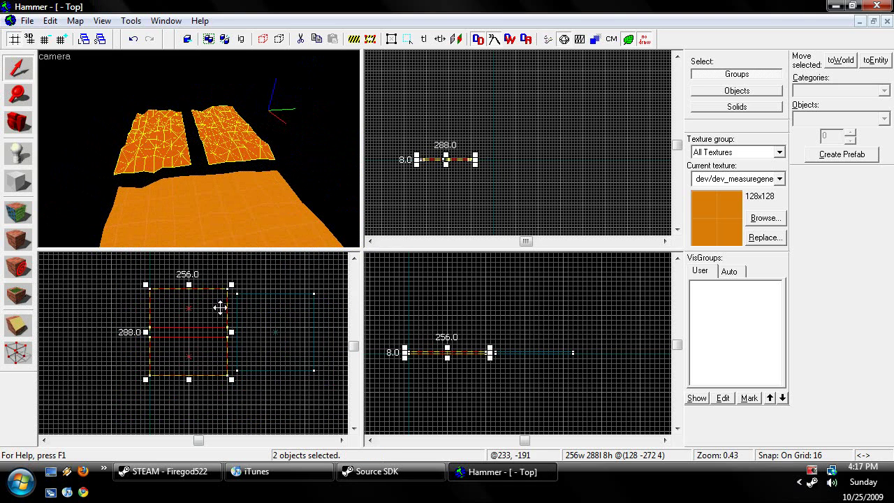
click(166, 130)
scroll(226, 328, up, 4)
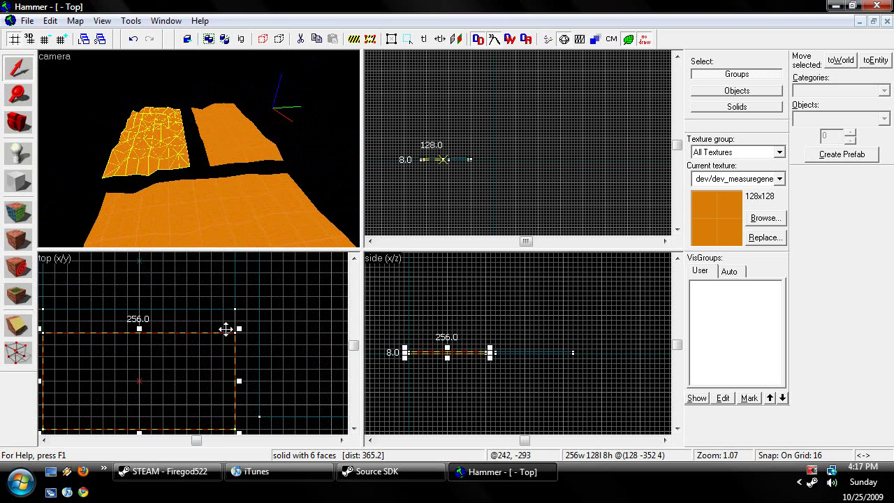
click(224, 297)
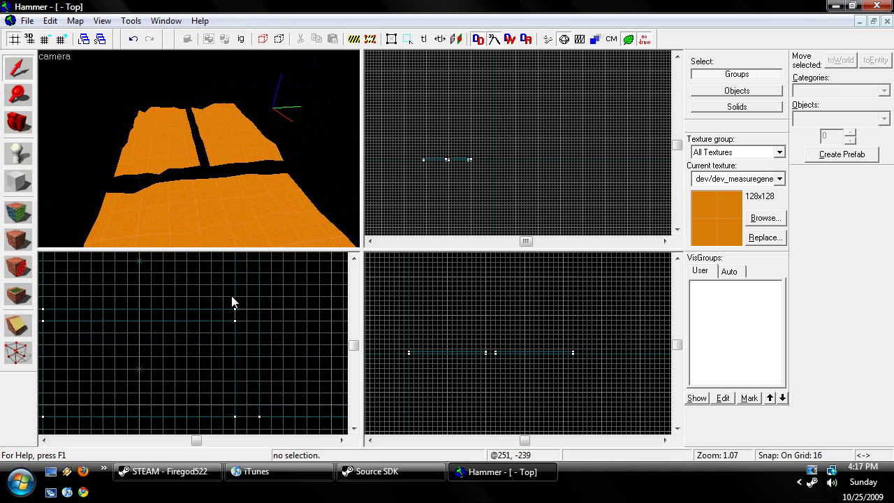
Step: Move the upper half slab down 16 units in the top view so it sits flush against the lower half
click(201, 144)
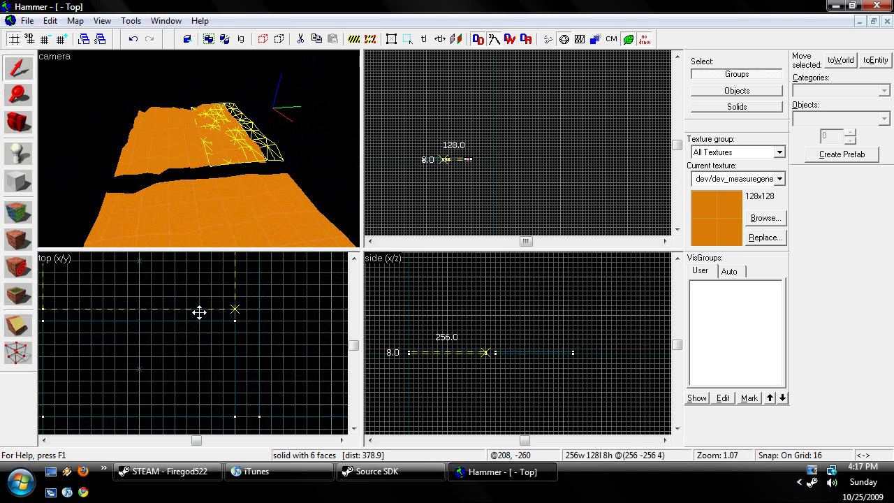
drag(201, 304, 202, 304)
click(244, 297)
key(z)
key(w)
key(z)
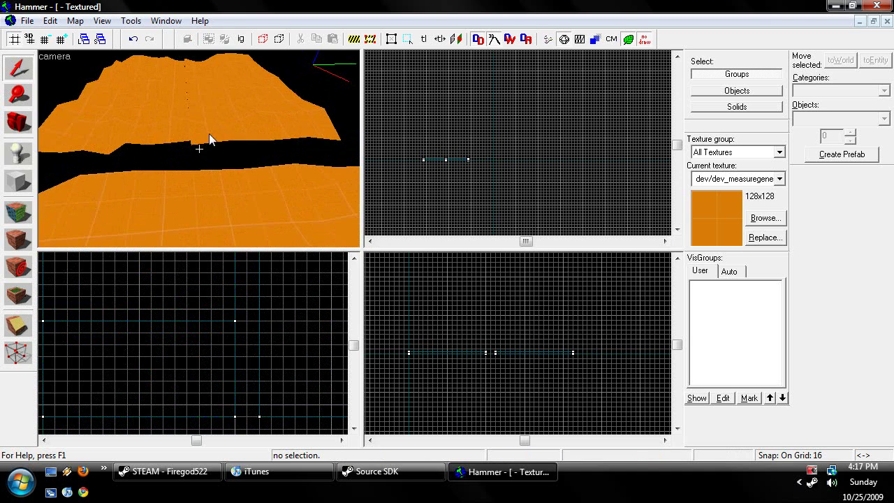
Step: Examine the seam and surface match between the two half slabs from several angles in the camera view
click(211, 135)
key(z)
key(a)
key(z)
ctrl+click(172, 137)
scroll(174, 139, down, 3)
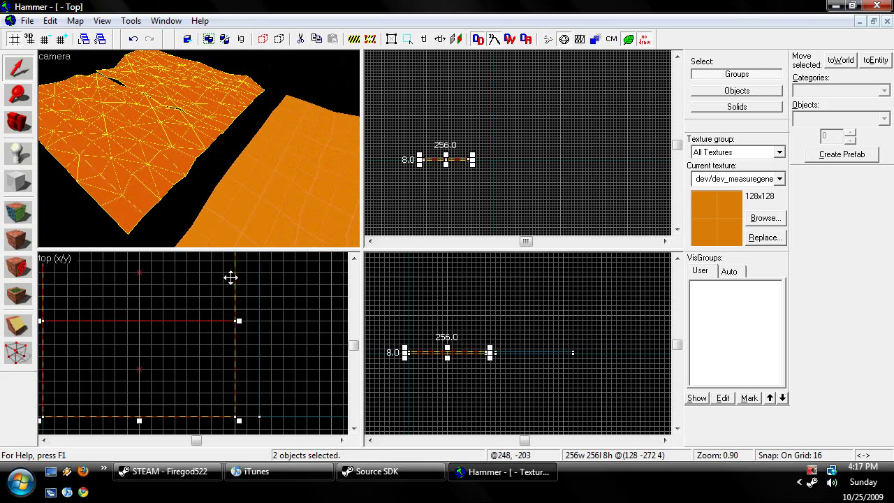
scroll(231, 277, down, 4)
click(204, 104)
key(z)
key(z)
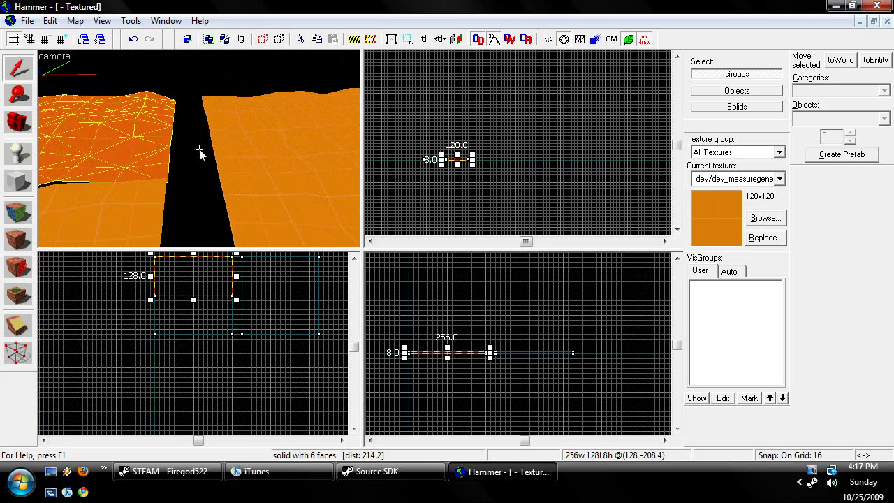
click(200, 149)
key(z)
key(d)
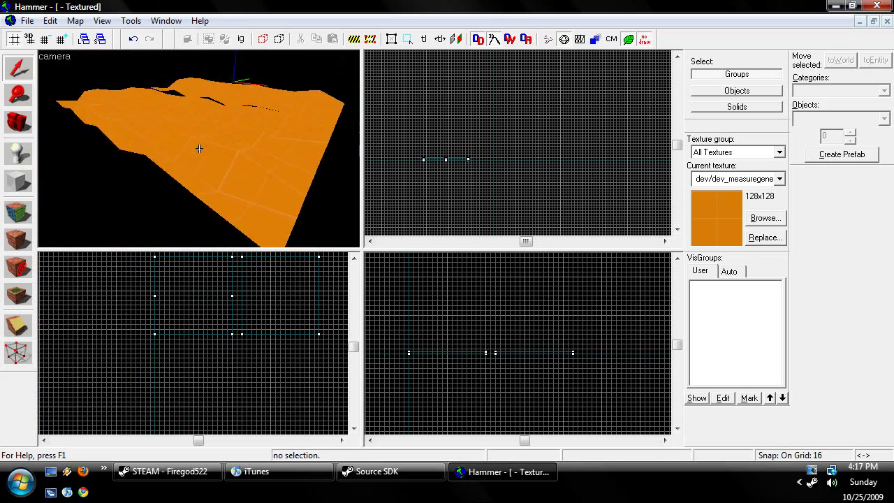
key(w)
Step: Place the two half slabs flush against opposite sides of the full slab, with their upper edges aligned
click(199, 149)
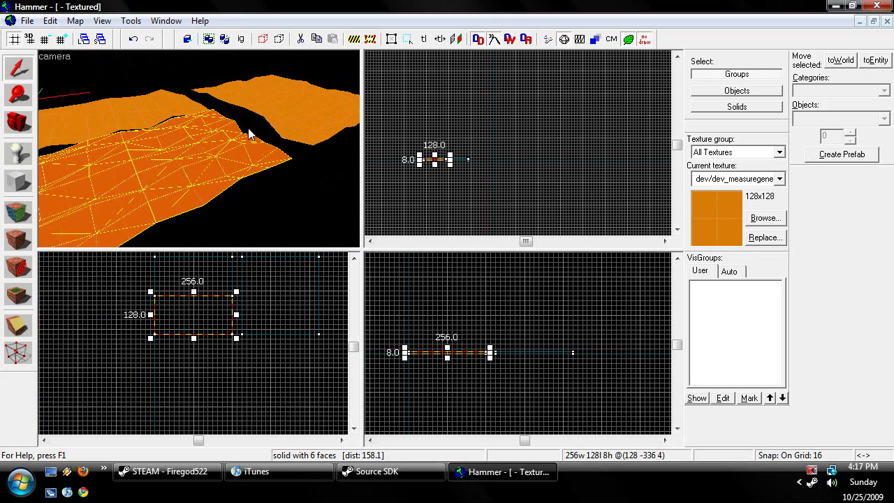
key(d)
key(z)
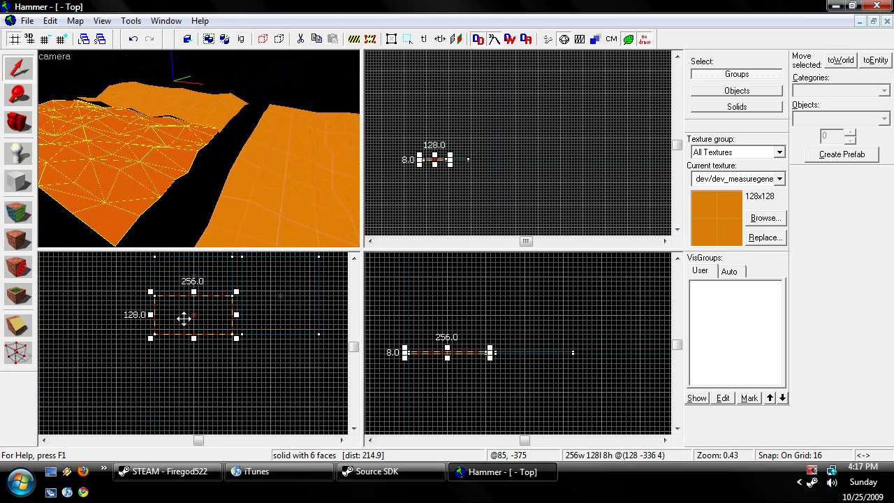
scroll(168, 346, down, 2)
drag(188, 309, 289, 287)
scroll(261, 310, up, 3)
click(201, 125)
drag(126, 292, 137, 291)
key(Escape)
Step: Sew the displacement faces of the full slab and both half slabs together
key(z)
key(w)
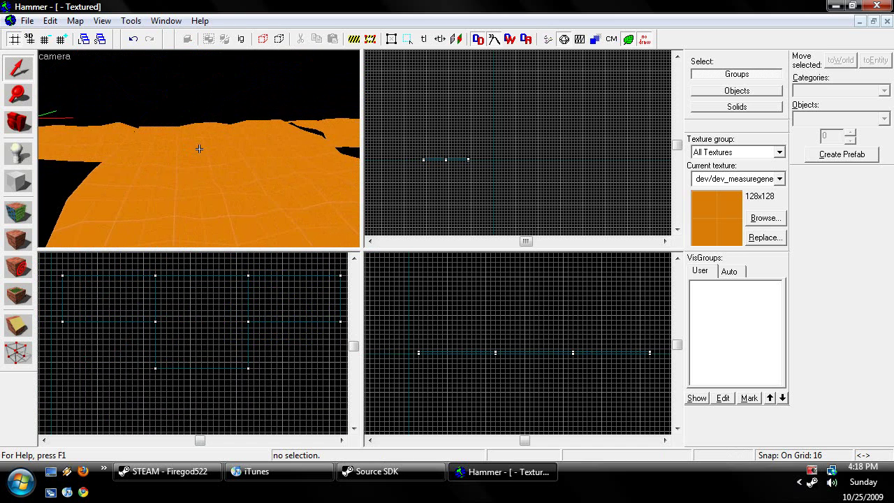
key(z)
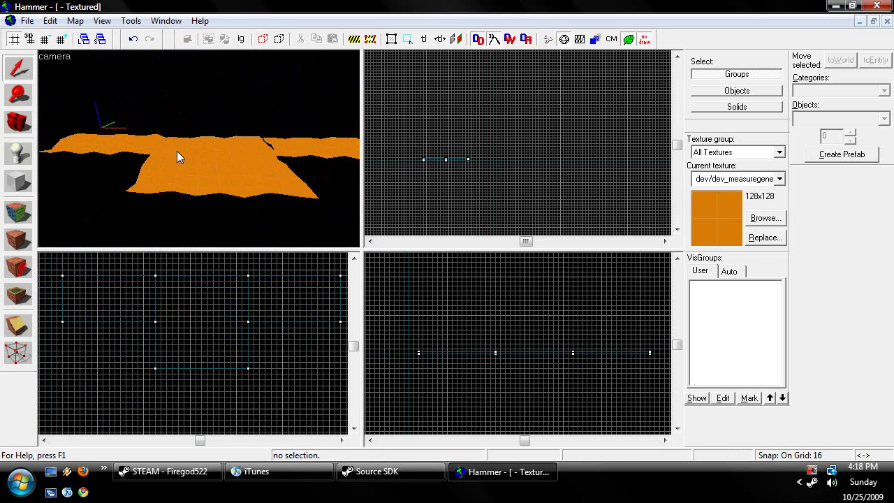
click(77, 152)
key(shift+a)
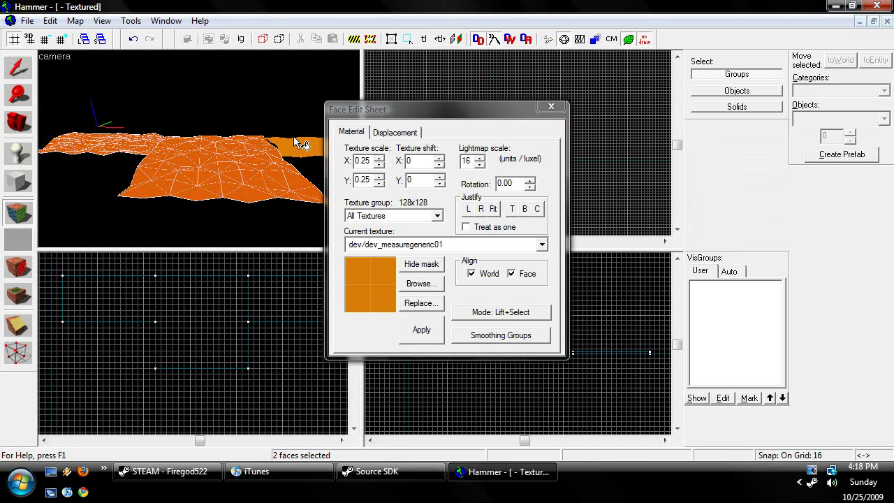
click(395, 132)
click(515, 205)
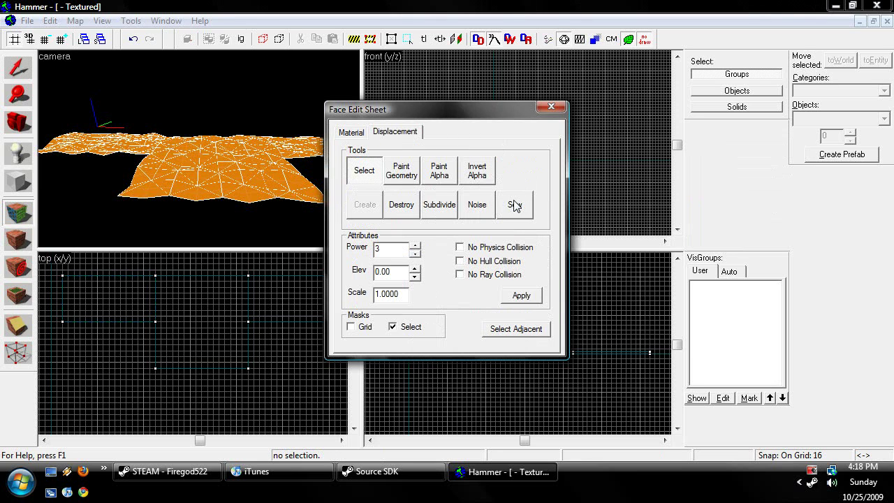
click(551, 106)
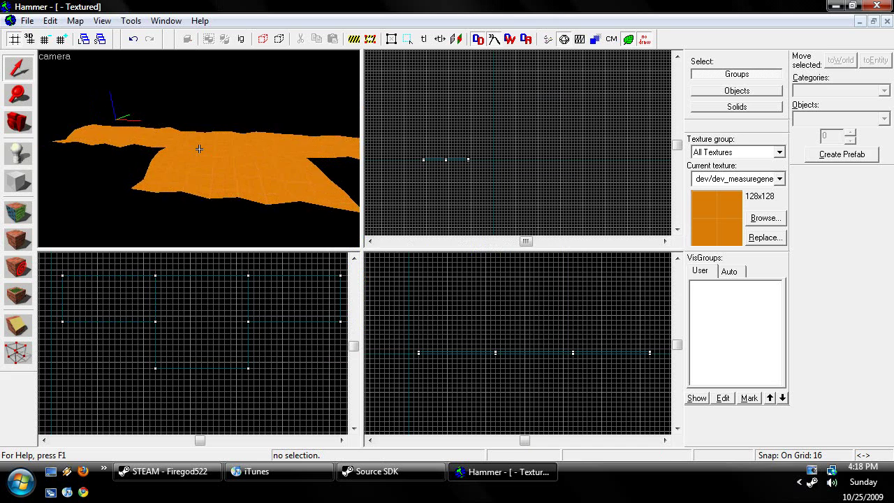
Step: Clip the middle full slab horizontally across its centre in the top view, keeping only the upper 256 by 128 half
key(w)
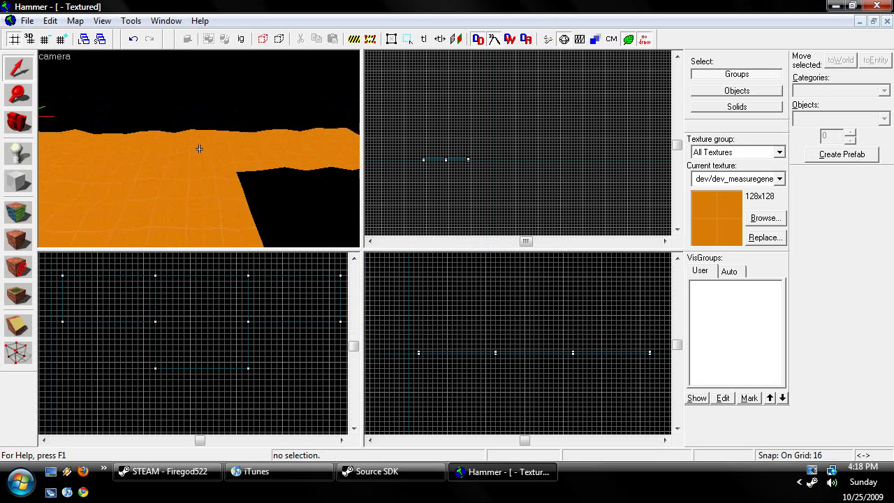
click(130, 176)
click(18, 325)
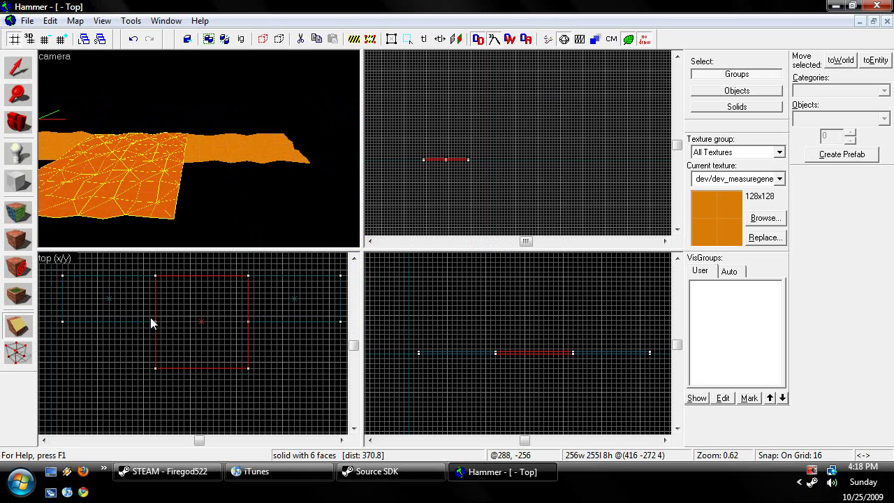
scroll(150, 322, up, 1)
drag(156, 322, 266, 322)
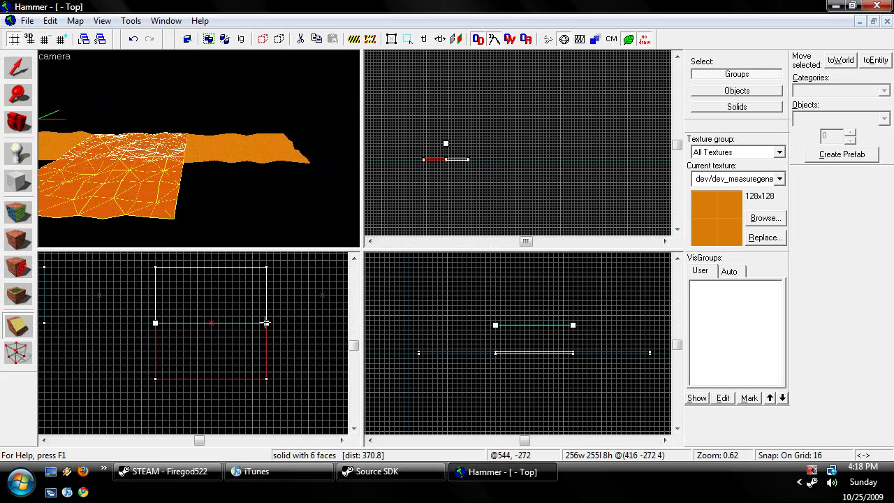
key(Return)
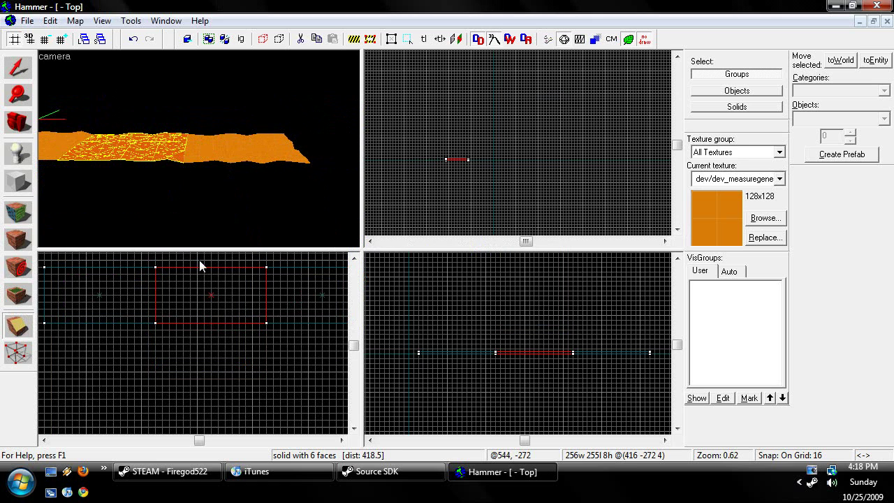
key(a)
click(18, 67)
key(w)
key(Escape)
Step: Examine the row of three half slabs in the camera view, checking how their surfaces and edges meet
key(z)
key(w)
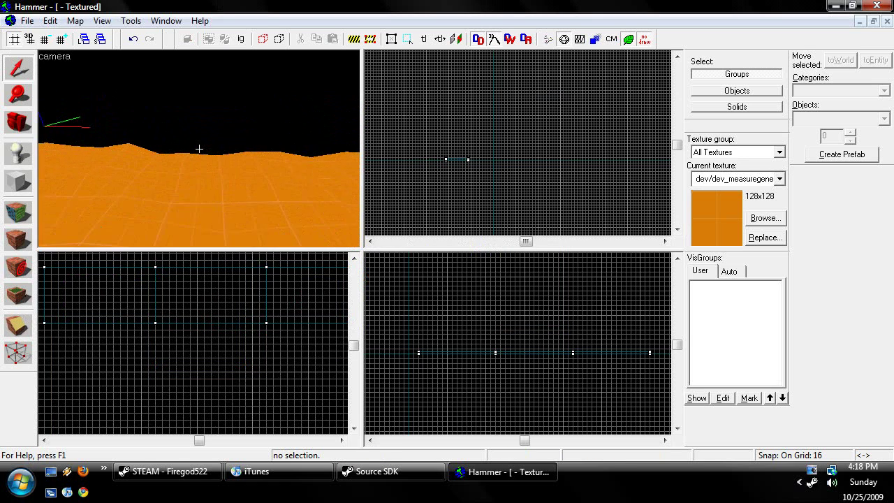
key(s)
key(z)
click(202, 156)
click(193, 196)
key(w)
scroll(194, 201, down, 5)
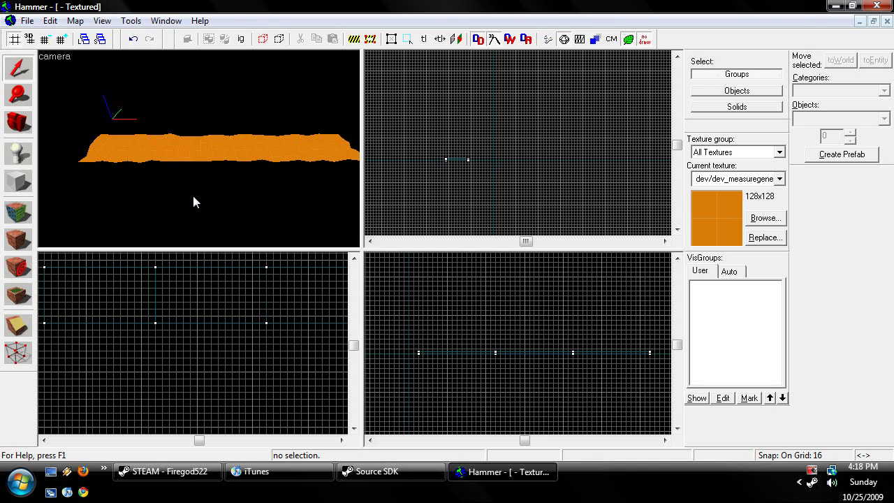
key(w)
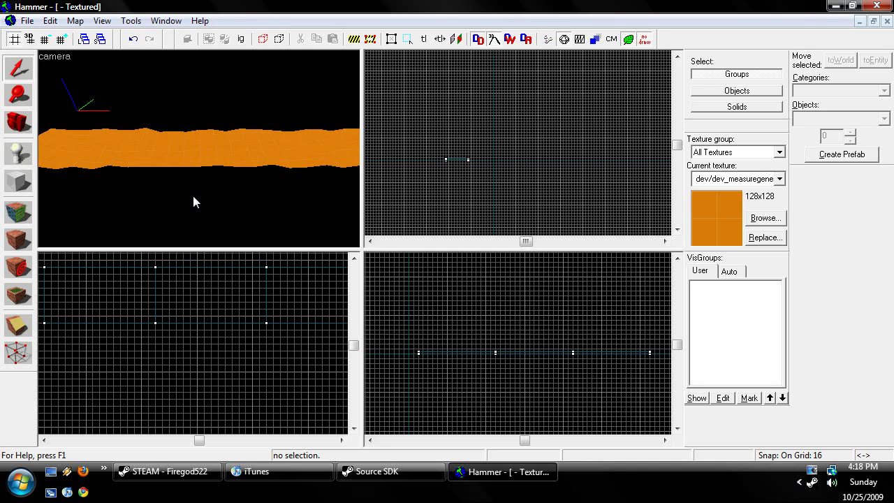
key(s)
key(s)
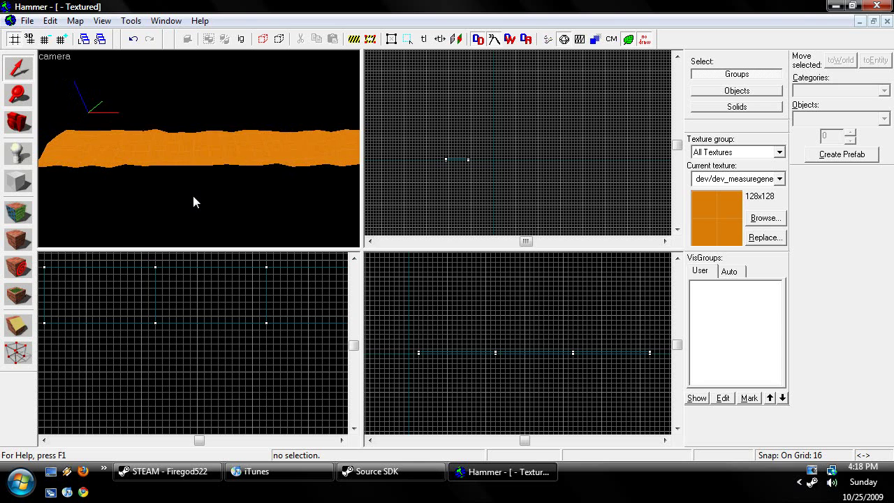